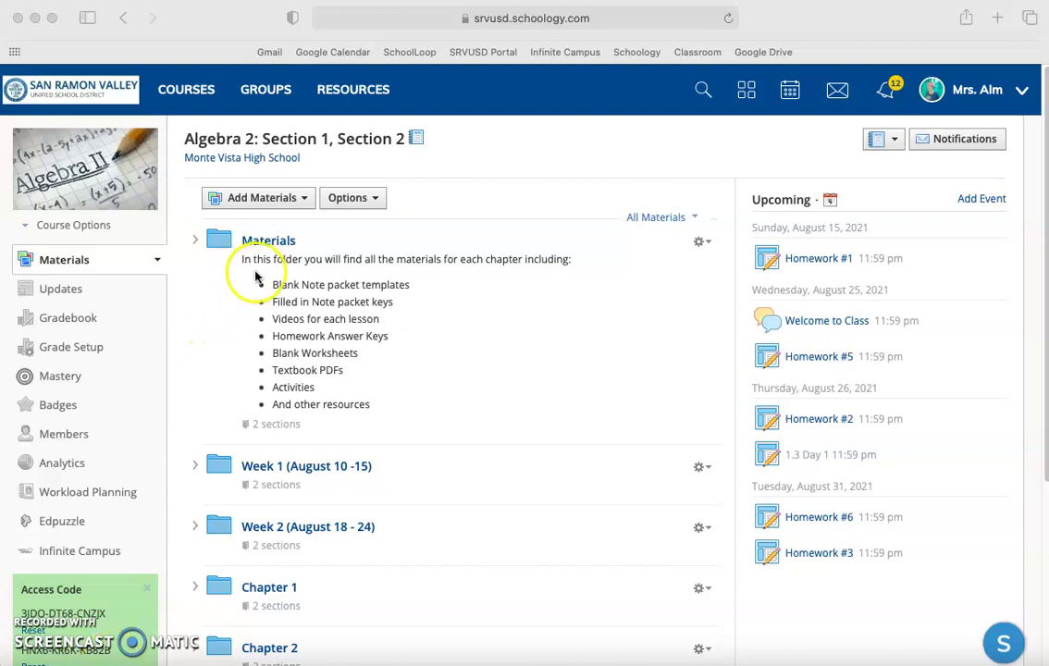
- Create a new assignment in the Algebra 2 course materials and name it "Homework 10"
{"action": "left_click", "coordinate": [299, 202]}
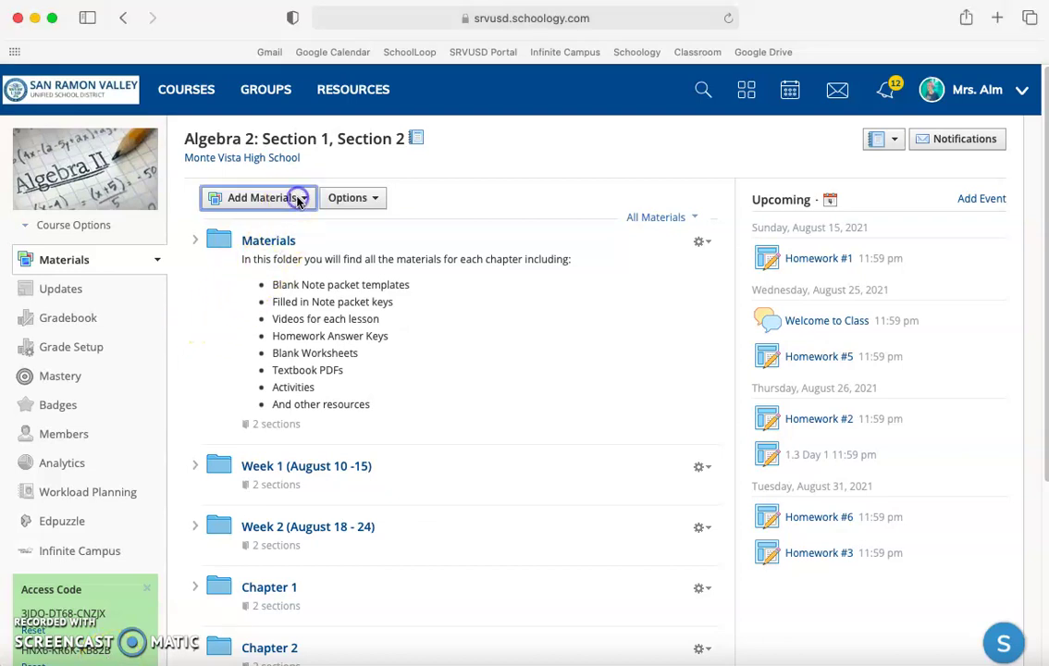
{"action": "left_click", "coordinate": [303, 202]}
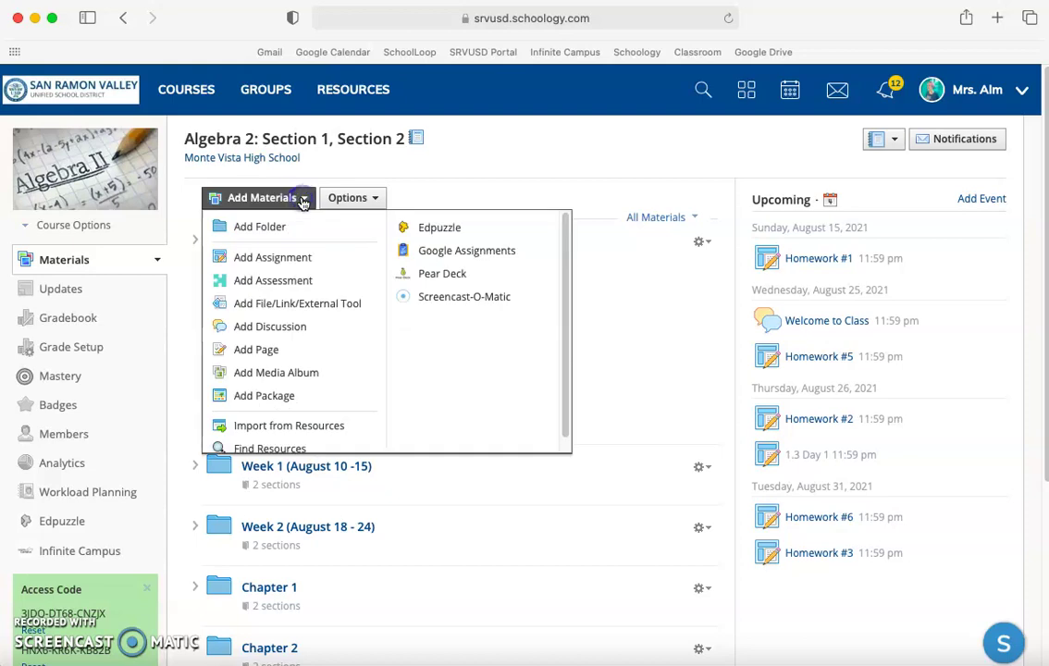
{"action": "left_click", "coordinate": [282, 266]}
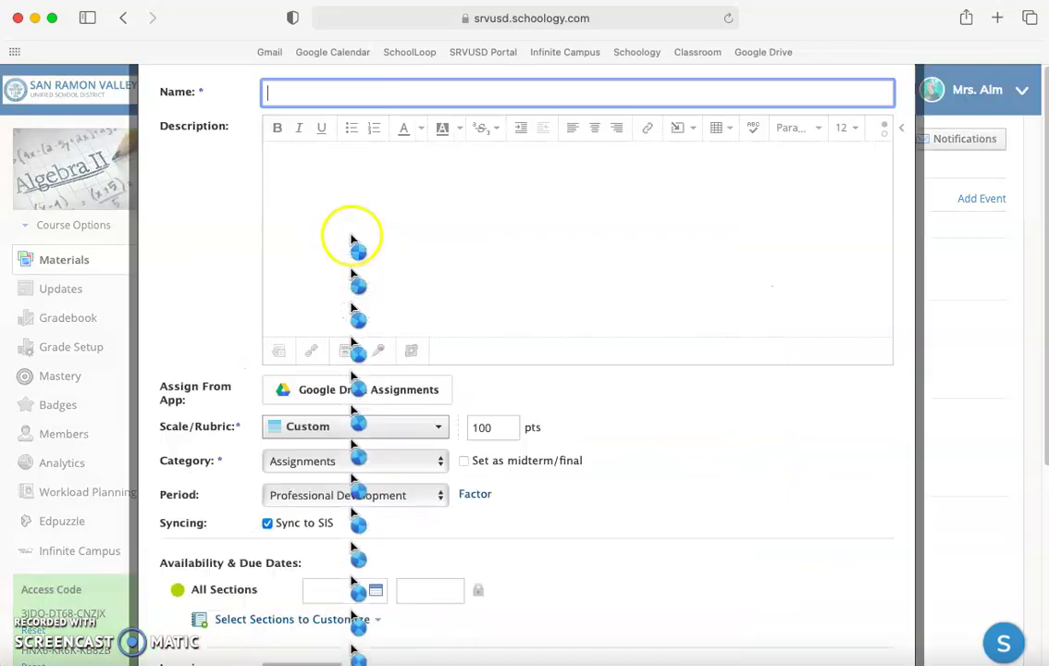
{"action": "left_click", "coordinate": [344, 91]}
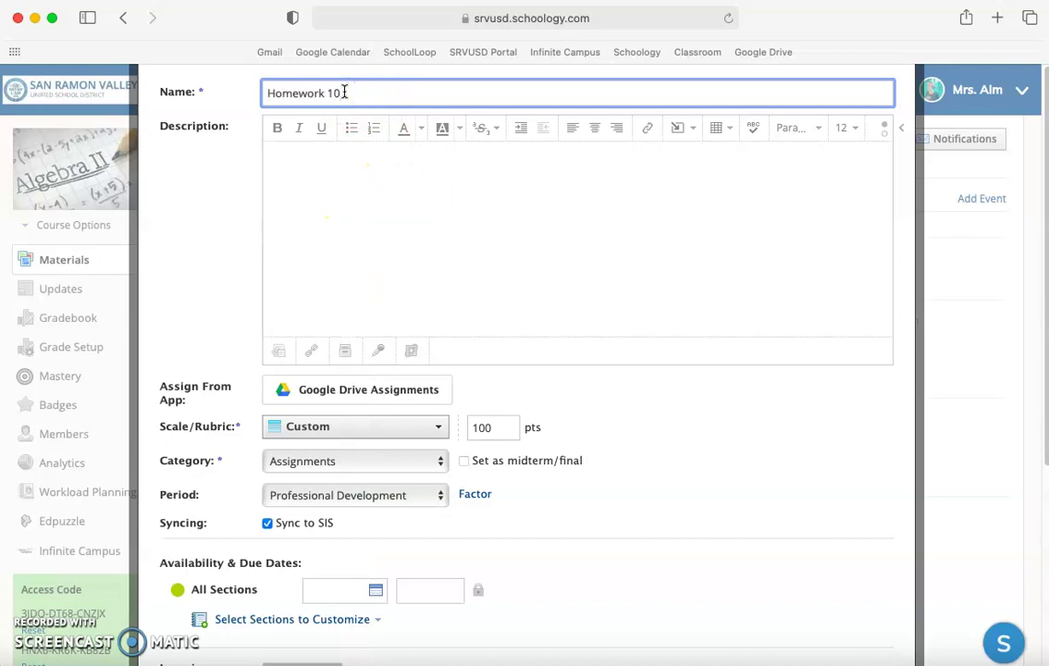
{"action": "type", "text": "Homework 10"}
- Collapse the description editor's formatting tools and expand them again
{"action": "left_click", "coordinate": [310, 167]}
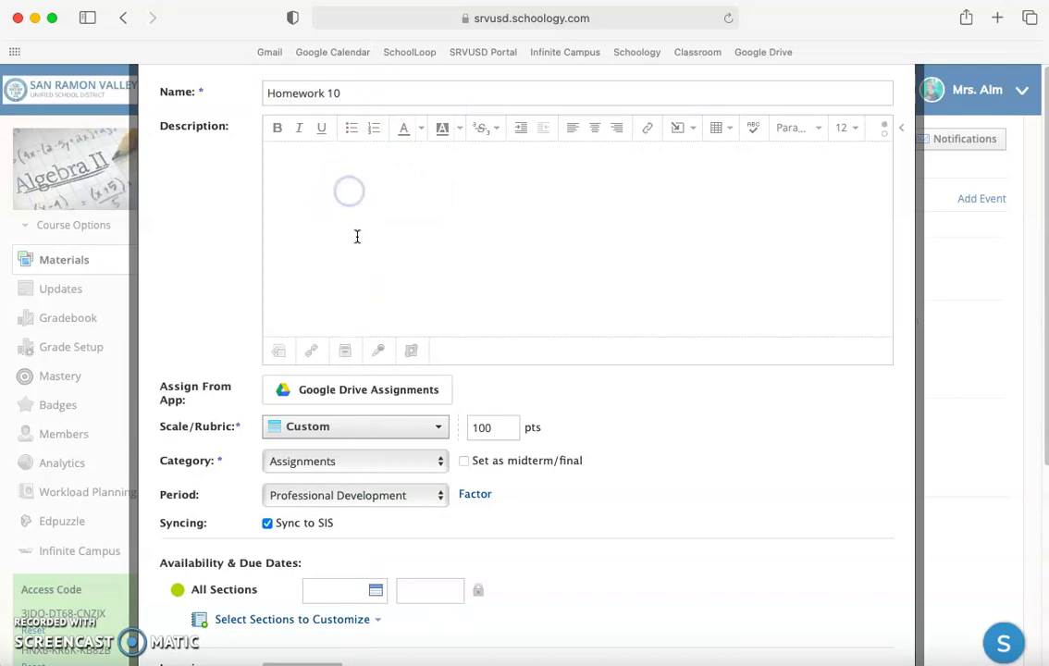
{"action": "left_click", "coordinate": [903, 129]}
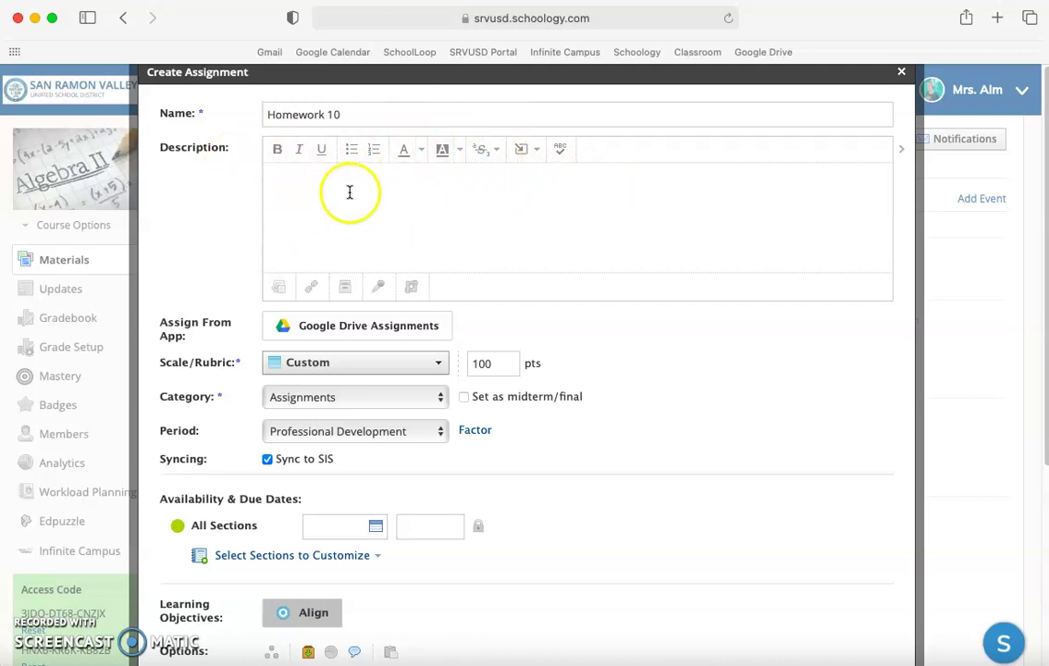
{"action": "left_click", "coordinate": [901, 150]}
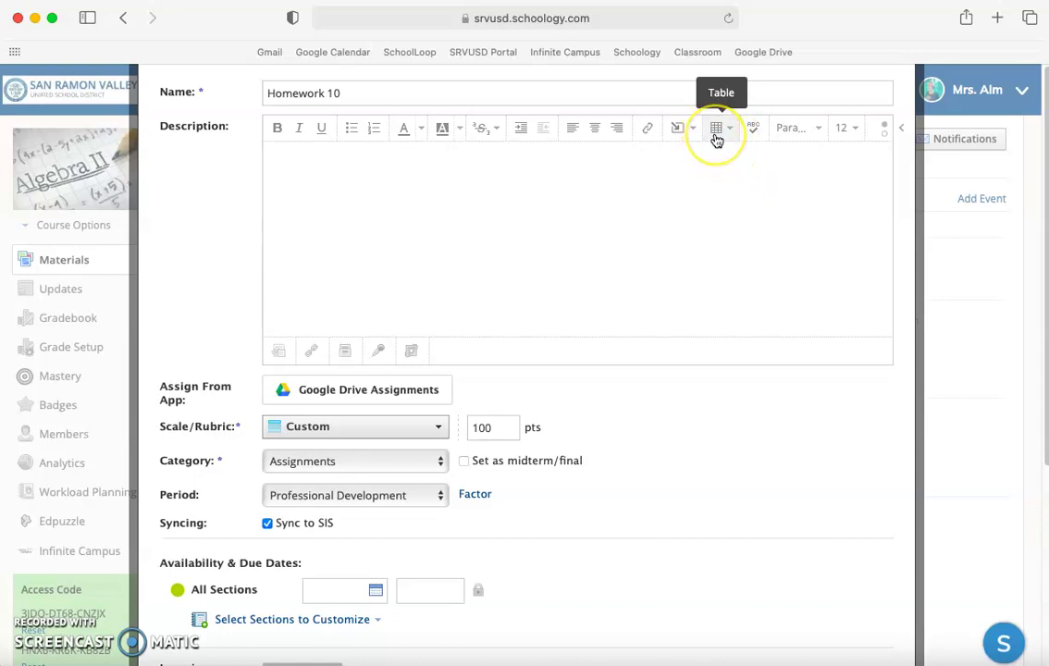
- Write "Assignments for the week" in the description and link that text to the copied Google Sheets URL
{"action": "left_click", "coordinate": [522, 166]}
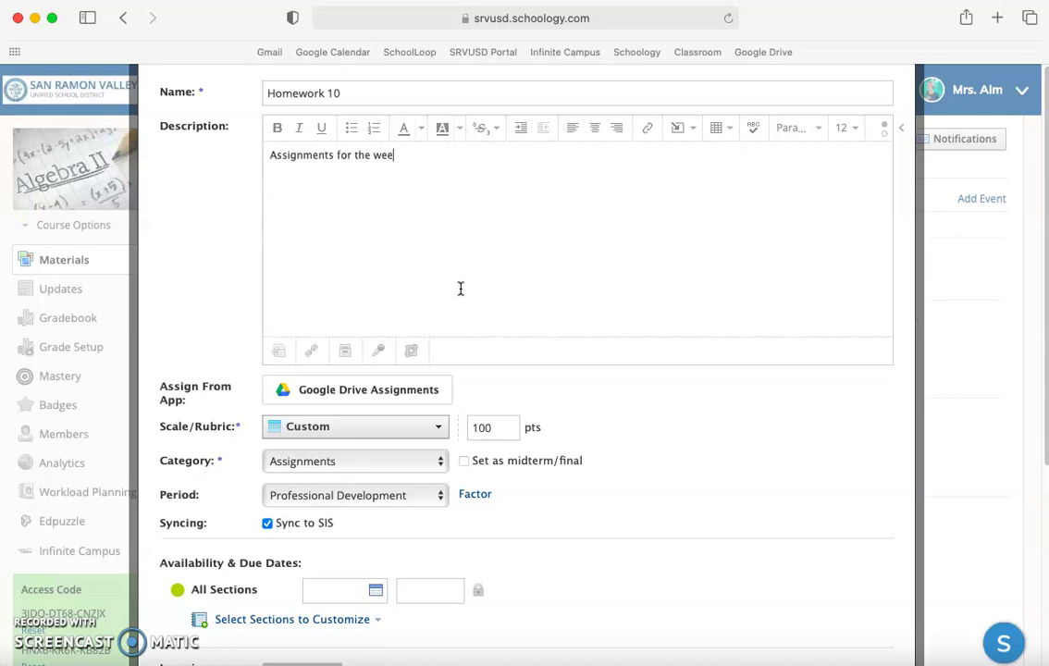
{"action": "left_click_drag", "start_coordinate": [439, 162], "coordinate": [277, 139]}
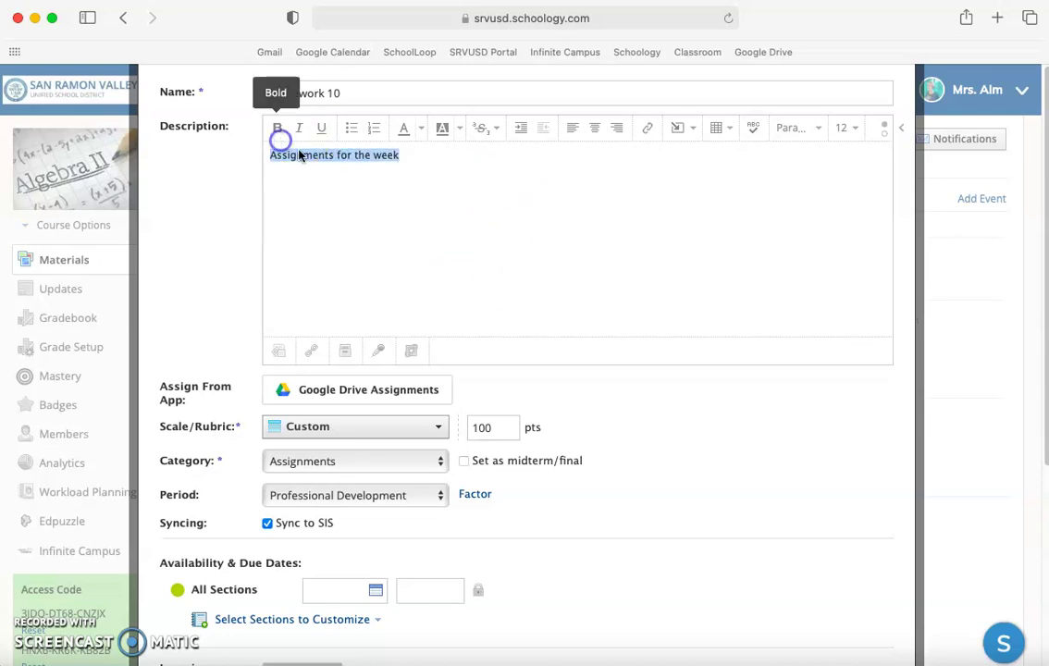
{"action": "left_click", "coordinate": [643, 131]}
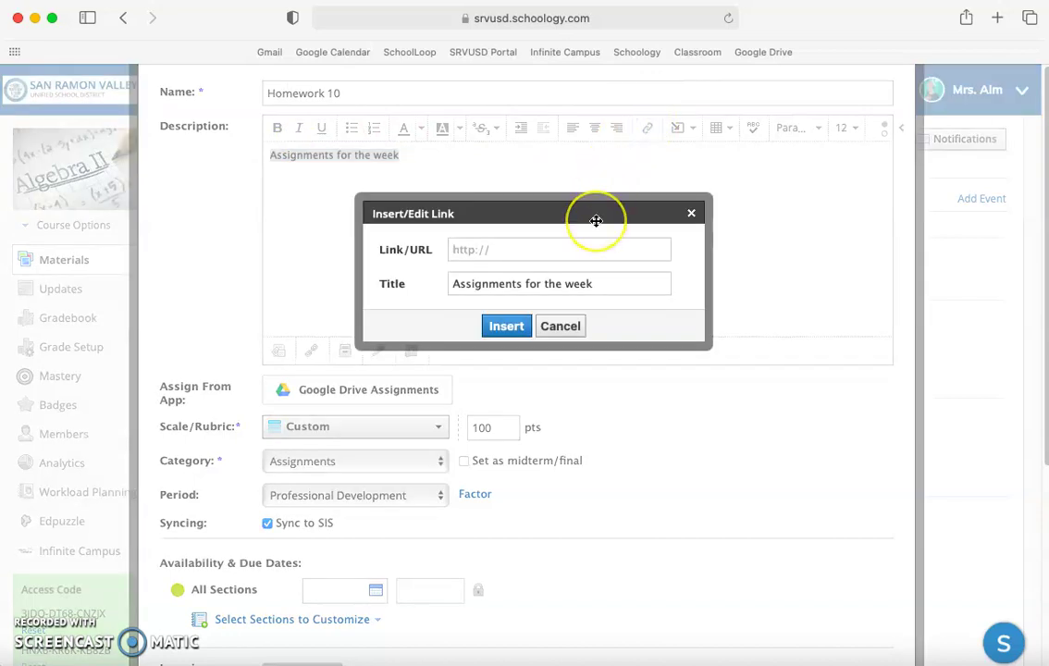
{"action": "key", "text": "super+v"}
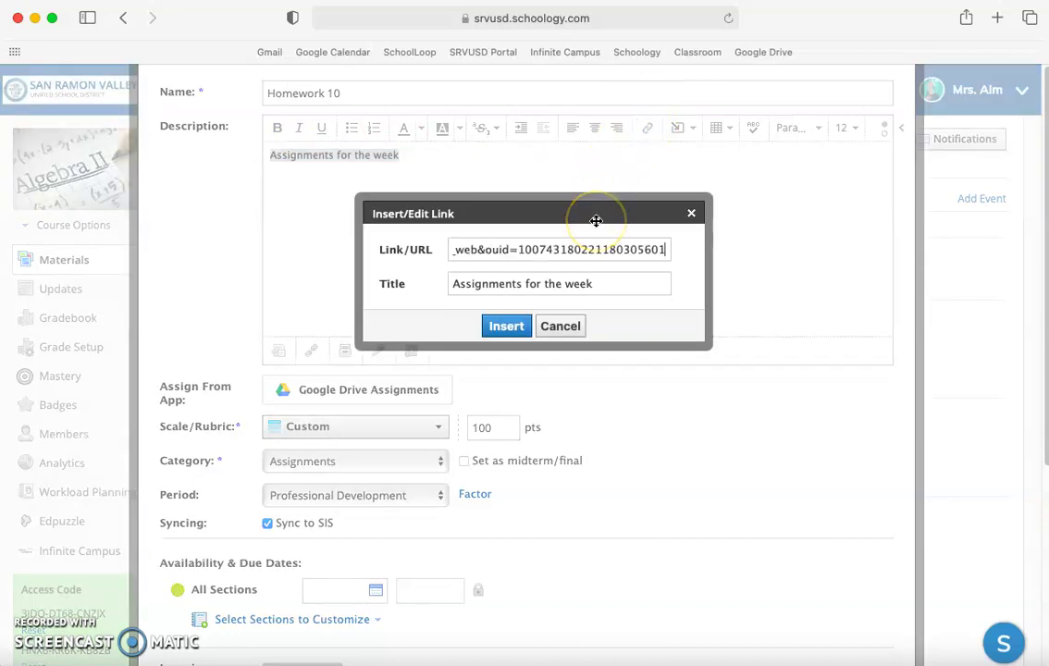
{"action": "left_click", "coordinate": [507, 329]}
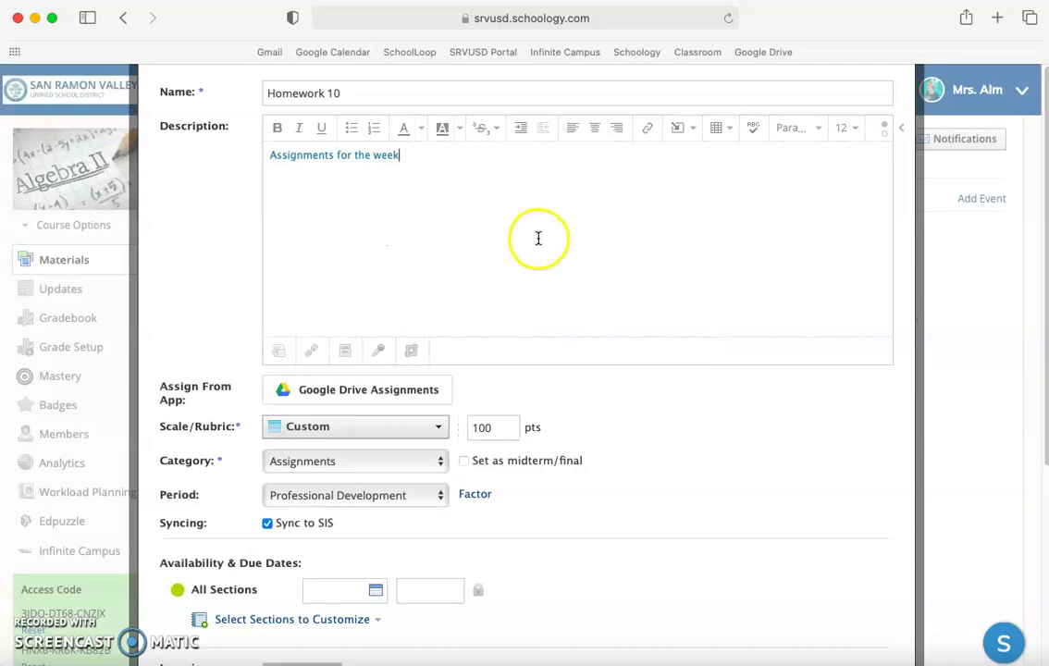
- Insert a second link to the copied Google Sheets URL in the description, titled "New Assignments"
{"action": "left_click", "coordinate": [692, 131]}
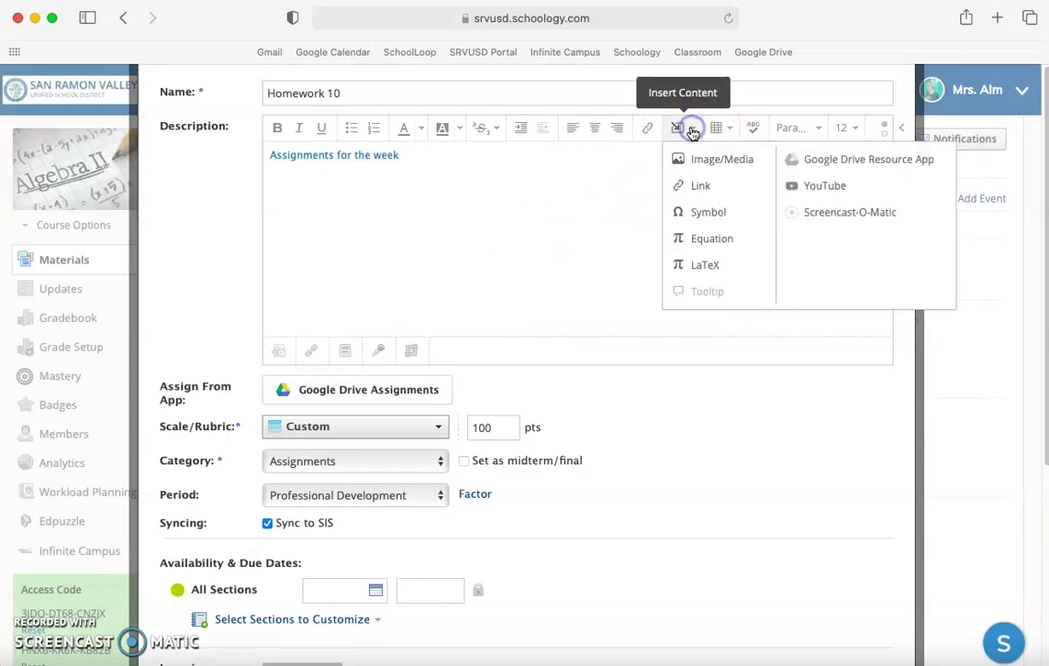
{"action": "left_click", "coordinate": [700, 190]}
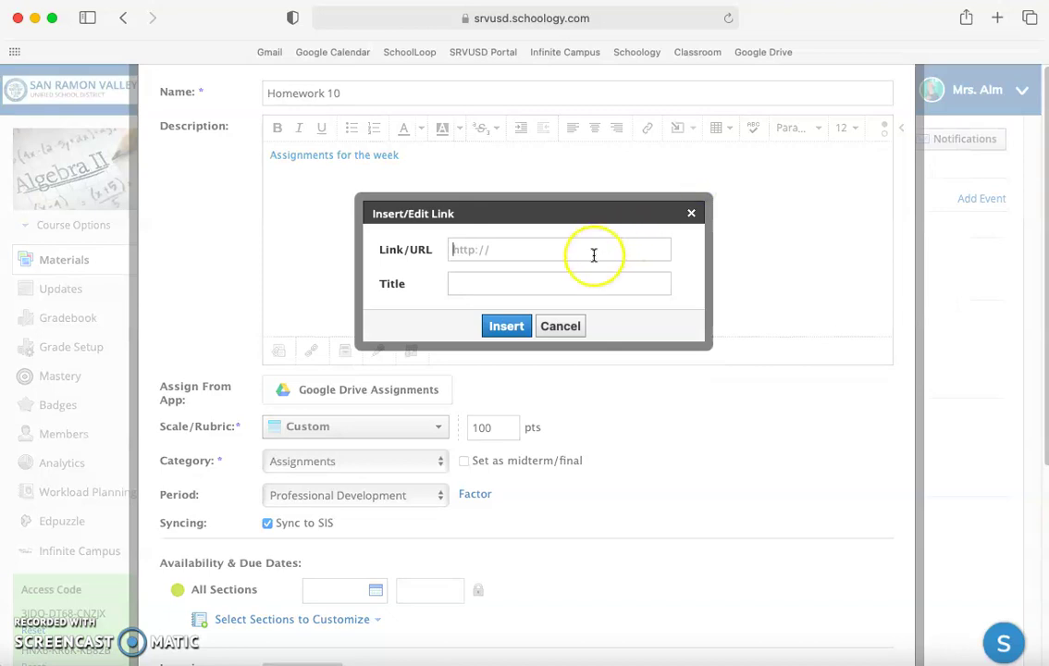
{"action": "key", "text": "super+v"}
{"action": "left_click", "coordinate": [596, 281]}
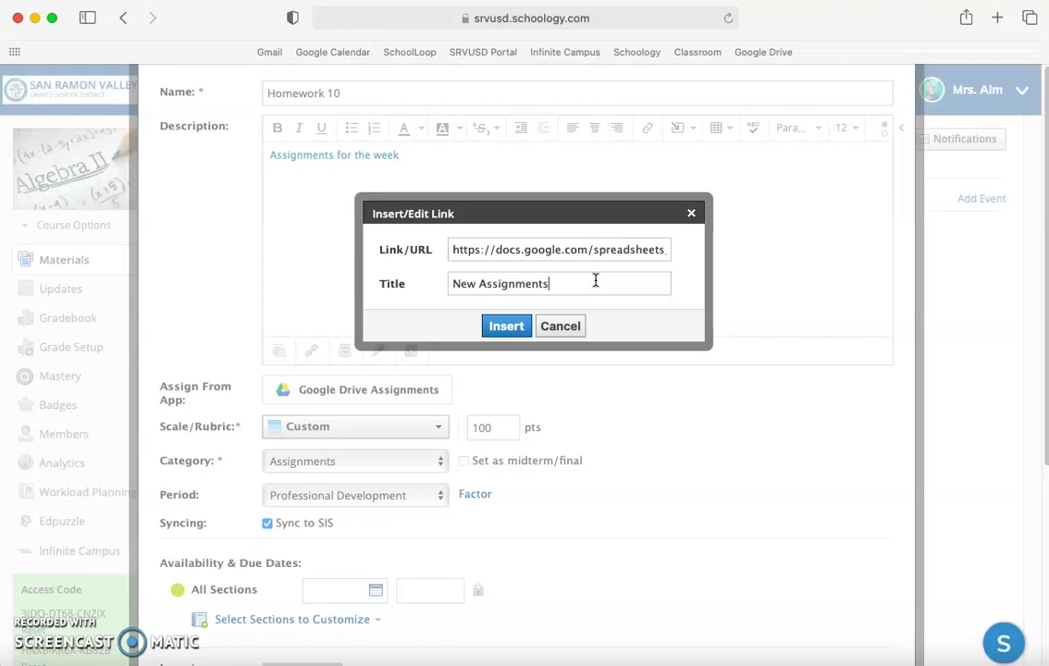
{"action": "left_click", "coordinate": [507, 325]}
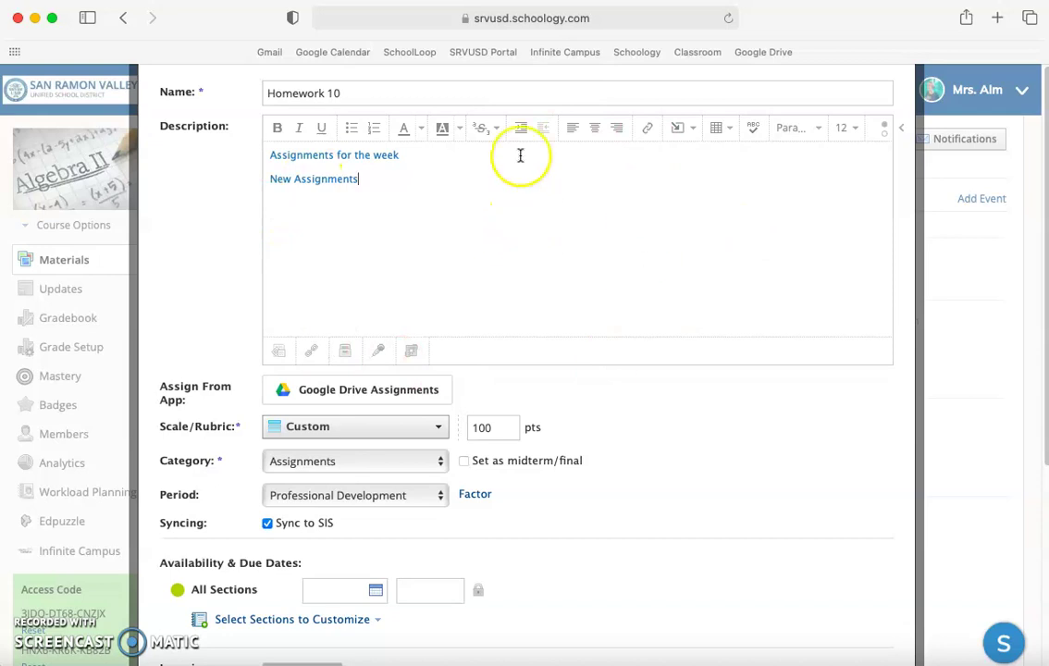
- Attach the copied Google Sheets URL to the assignment as a link titled "Assignments"
{"action": "left_click", "coordinate": [316, 353]}
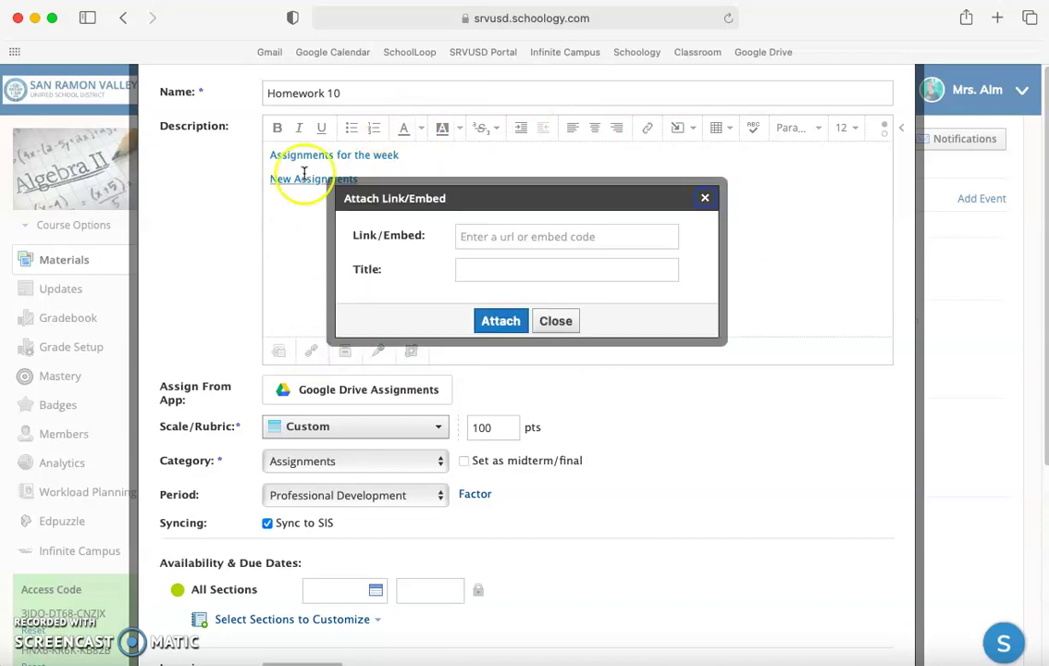
{"action": "left_click", "coordinate": [564, 237]}
{"action": "key", "text": "super+v"}
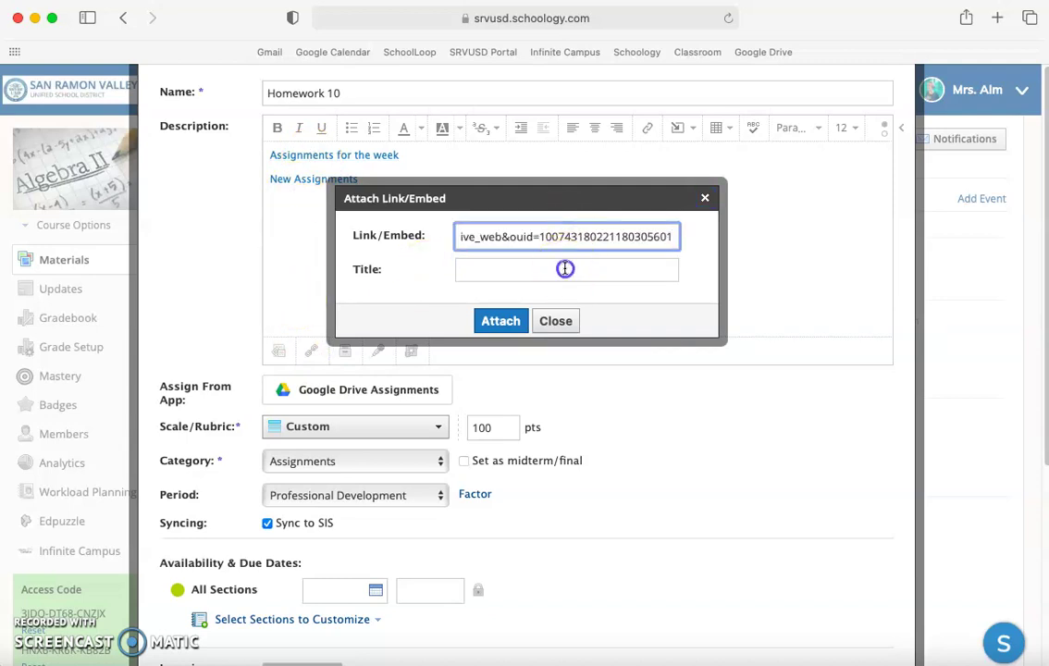
{"action": "left_click", "coordinate": [565, 268]}
{"action": "type", "text": "Assignments"}
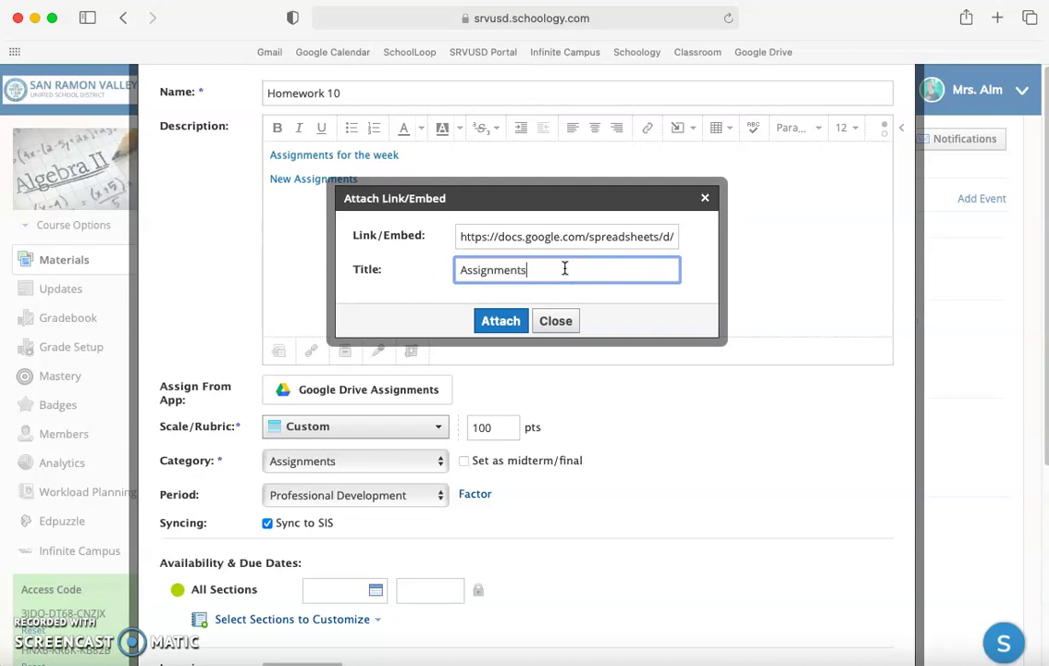
{"action": "left_click", "coordinate": [509, 317]}
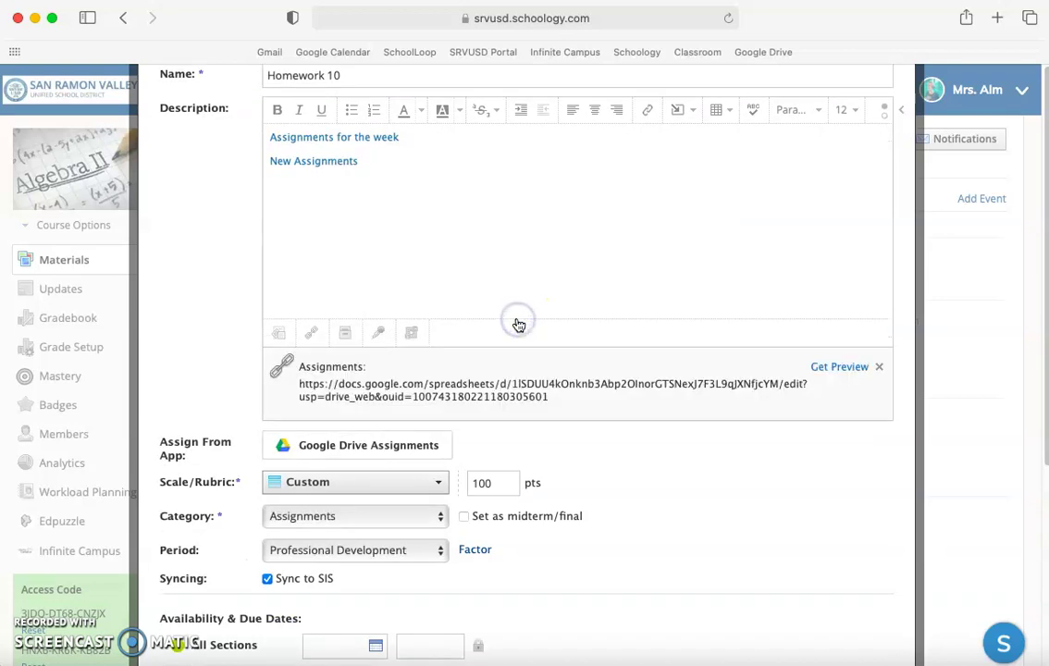
- Upload the "notes" image from the Desktop and insert it into the description
{"action": "left_click", "coordinate": [694, 117]}
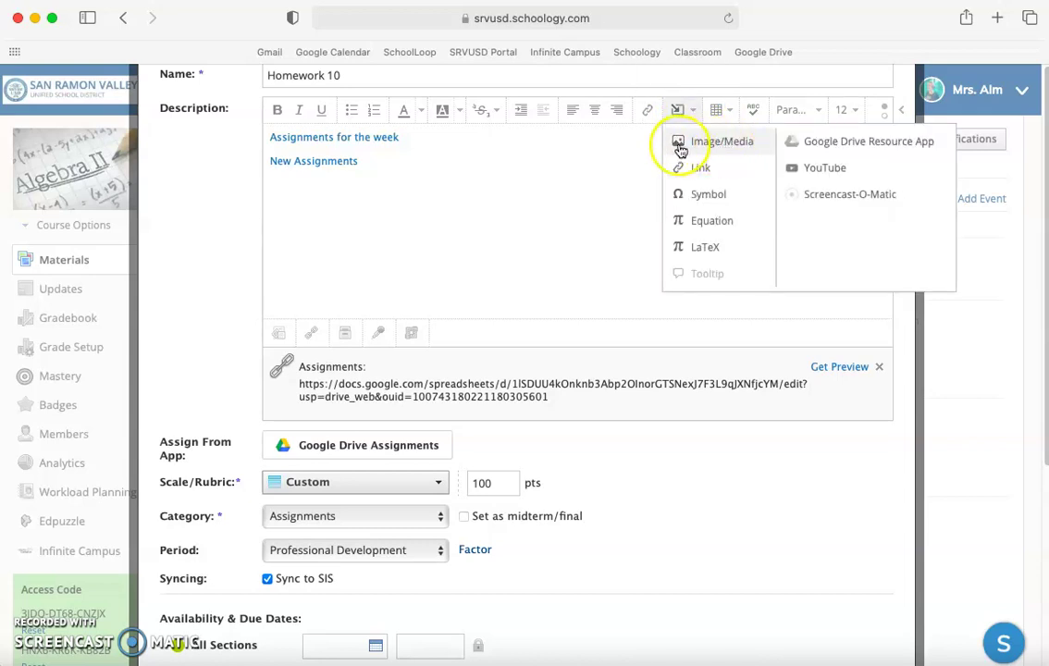
{"action": "left_click", "coordinate": [722, 148]}
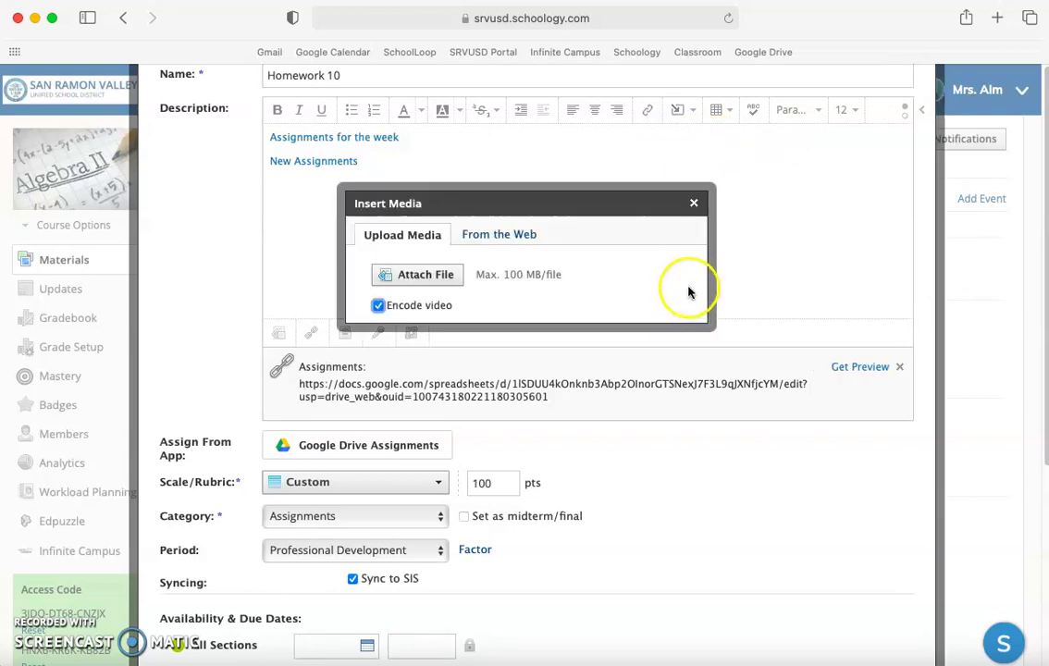
{"action": "left_click", "coordinate": [418, 285]}
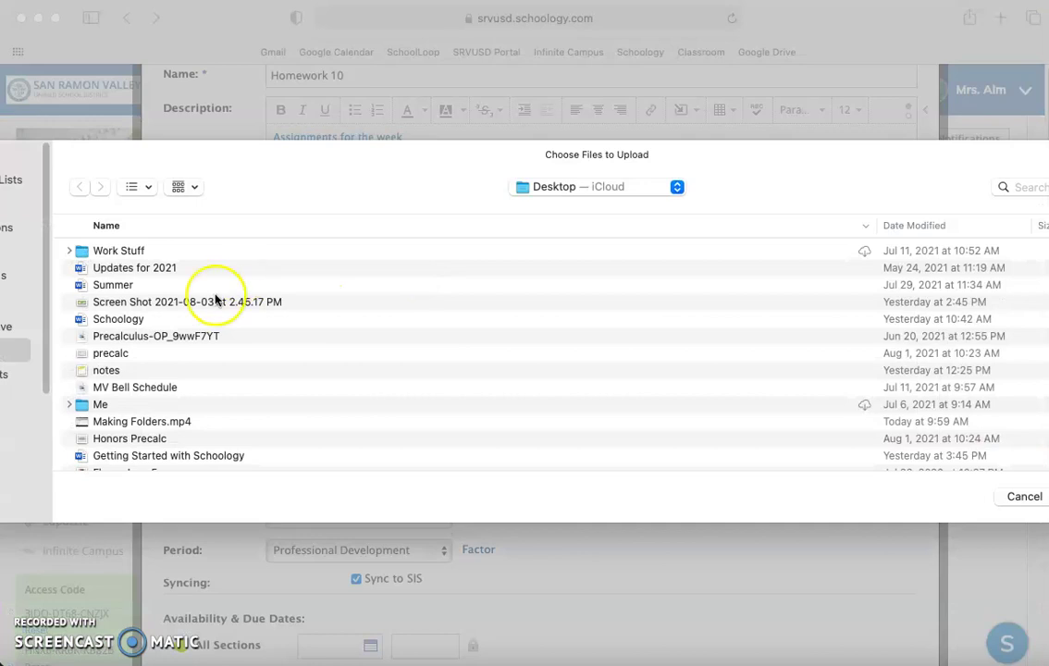
{"action": "double_click", "coordinate": [157, 369]}
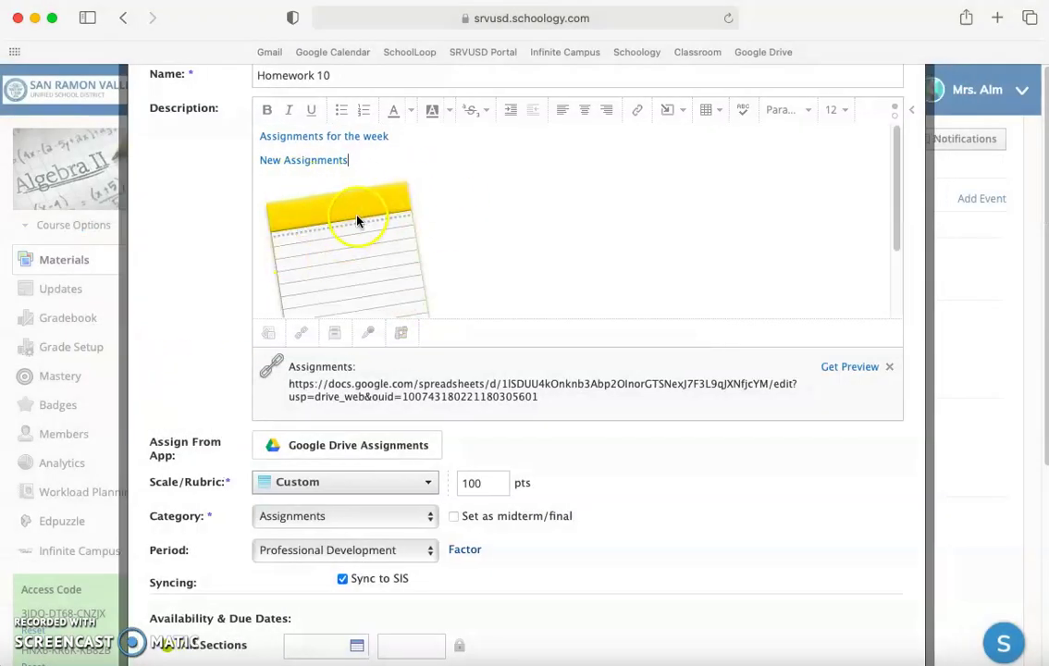
- Begin inserting media from the web beside the notes image in the description, with the type set to Media
{"action": "left_click", "coordinate": [472, 226]}
{"action": "left_click", "coordinate": [676, 111]}
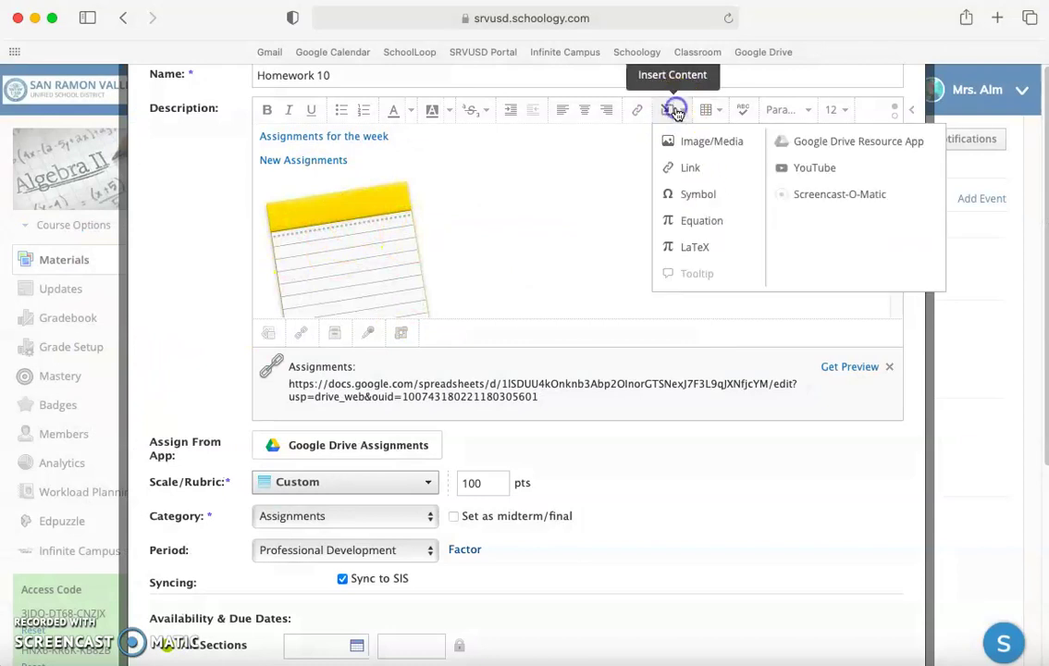
{"action": "left_click", "coordinate": [693, 146]}
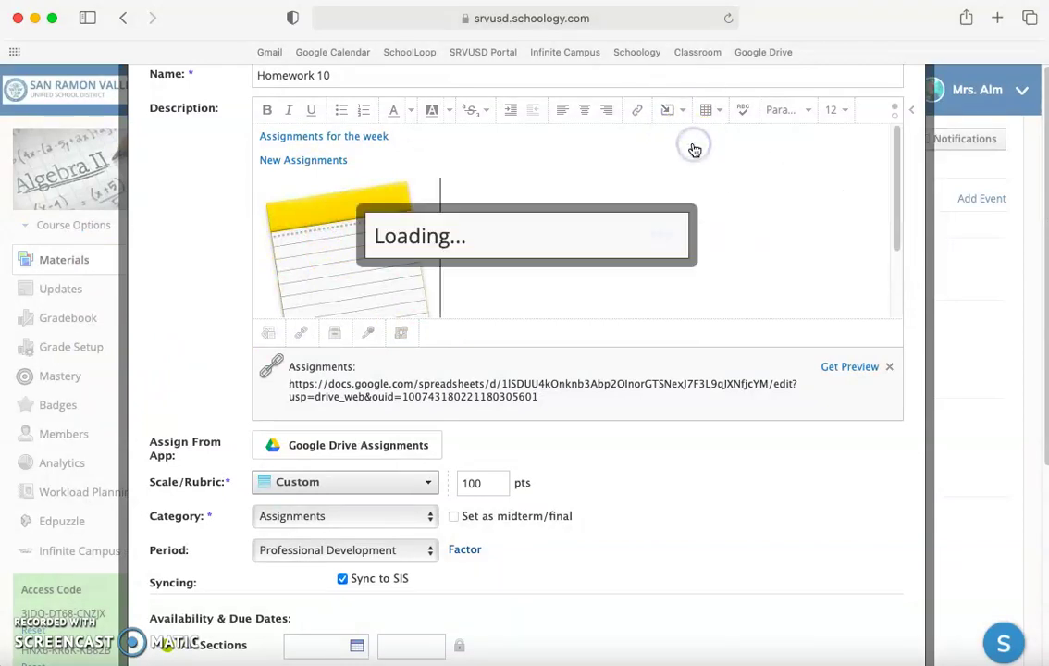
{"action": "left_click", "coordinate": [502, 229]}
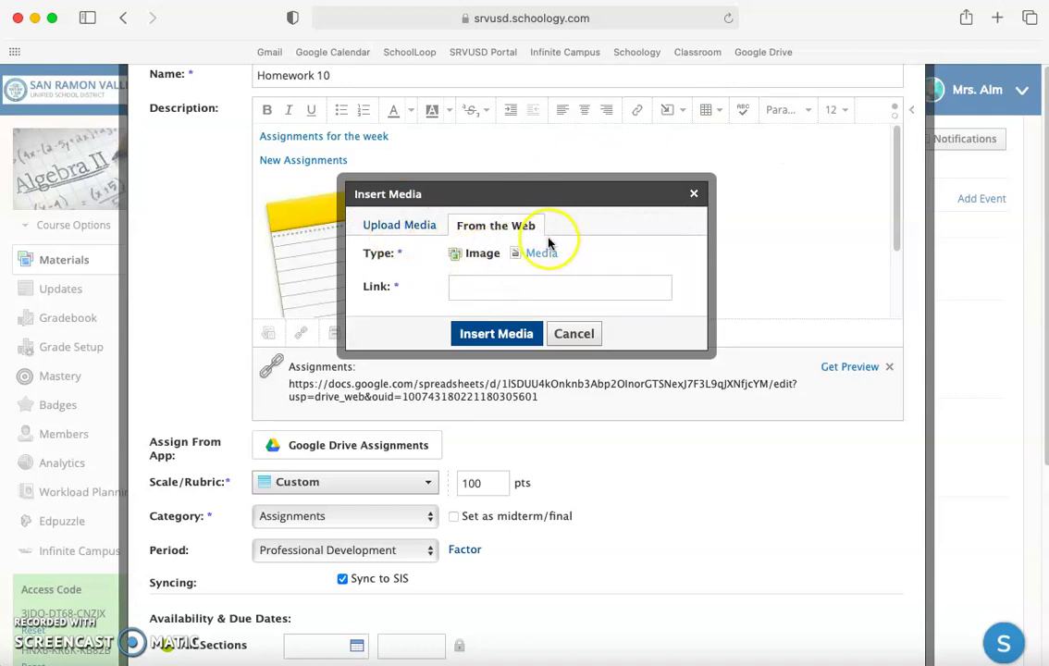
{"action": "left_click", "coordinate": [542, 255]}
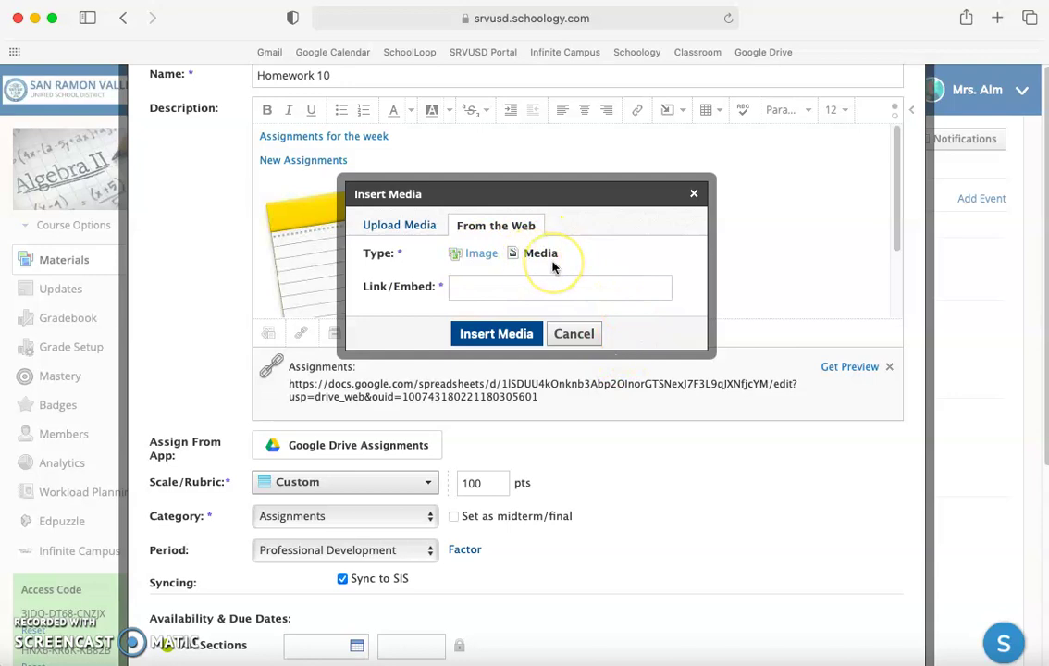
{"action": "left_click", "coordinate": [354, 314]}
- Switch to YouTube in a new browser tab and copy the embed code of the "San Ramon Valley Unified School District Board of Education Meeting 8/3/2021" video
{"action": "key", "text": "super+t"}
{"action": "type", "text": "you"}
{"action": "key", "text": "Return"}
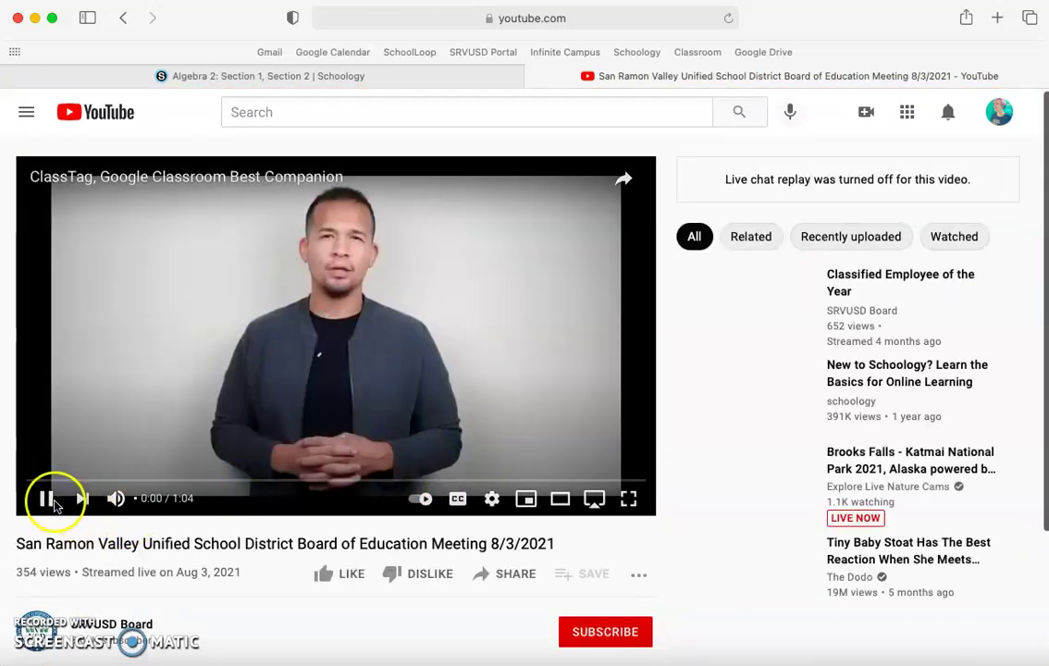
{"action": "left_click", "coordinate": [46, 498]}
{"action": "left_click", "coordinate": [638, 574]}
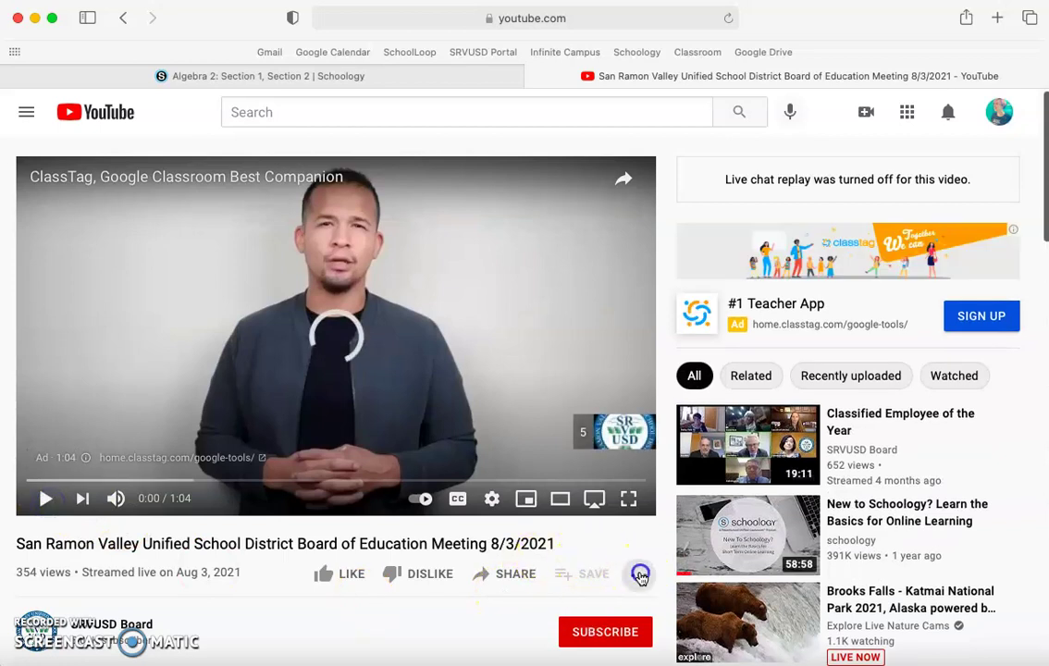
{"action": "left_click", "coordinate": [520, 580]}
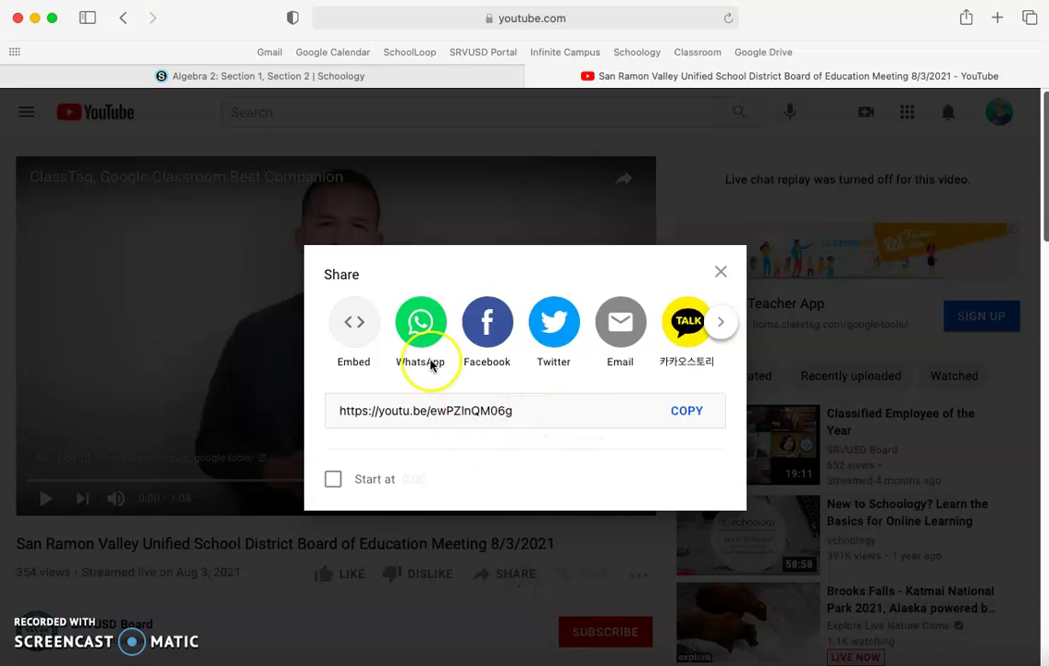
{"action": "left_click", "coordinate": [353, 323]}
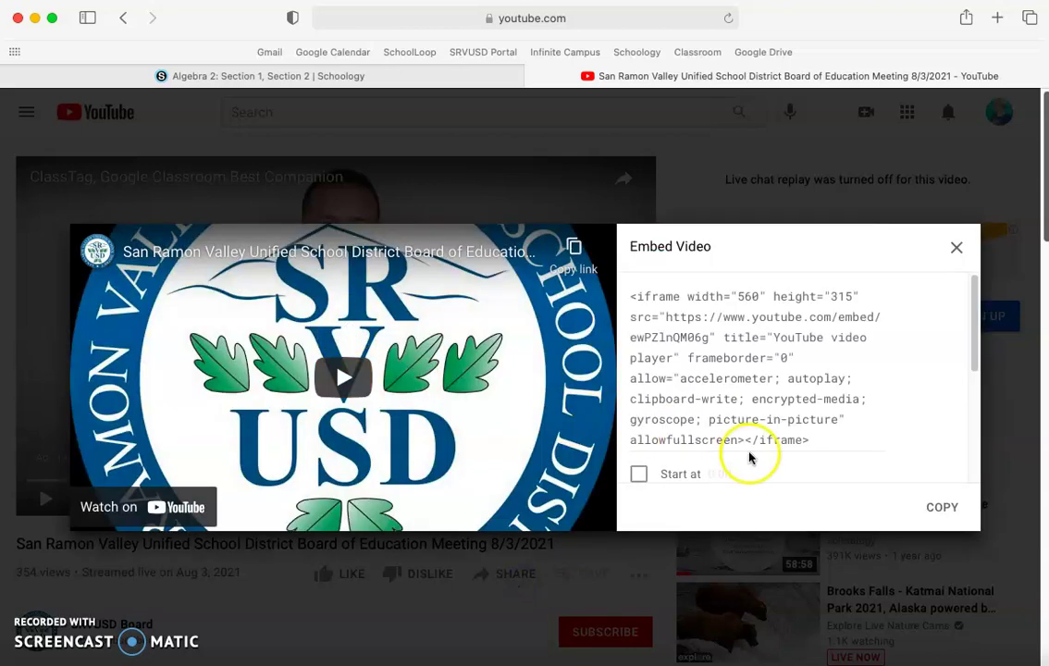
{"action": "left_click", "coordinate": [942, 509]}
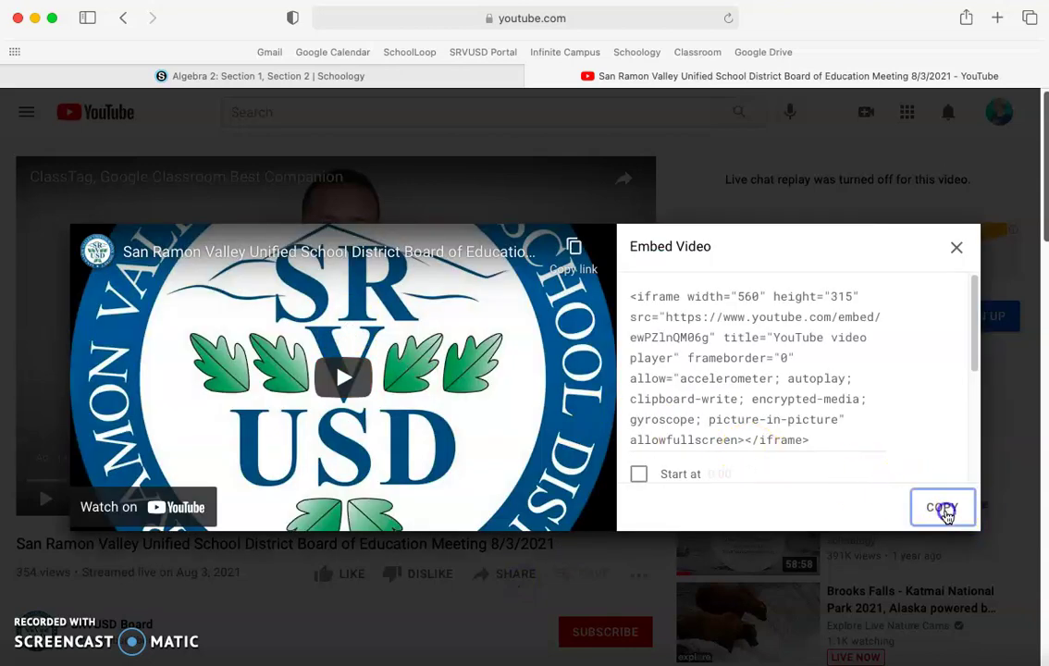
- Switch back to Schoology, embed the copied YouTube video code in the Homework 10 description and check its placement
{"action": "left_click", "coordinate": [353, 78]}
{"action": "left_click", "coordinate": [480, 311]}
{"action": "key", "text": "super+v"}
{"action": "left_click", "coordinate": [498, 358]}
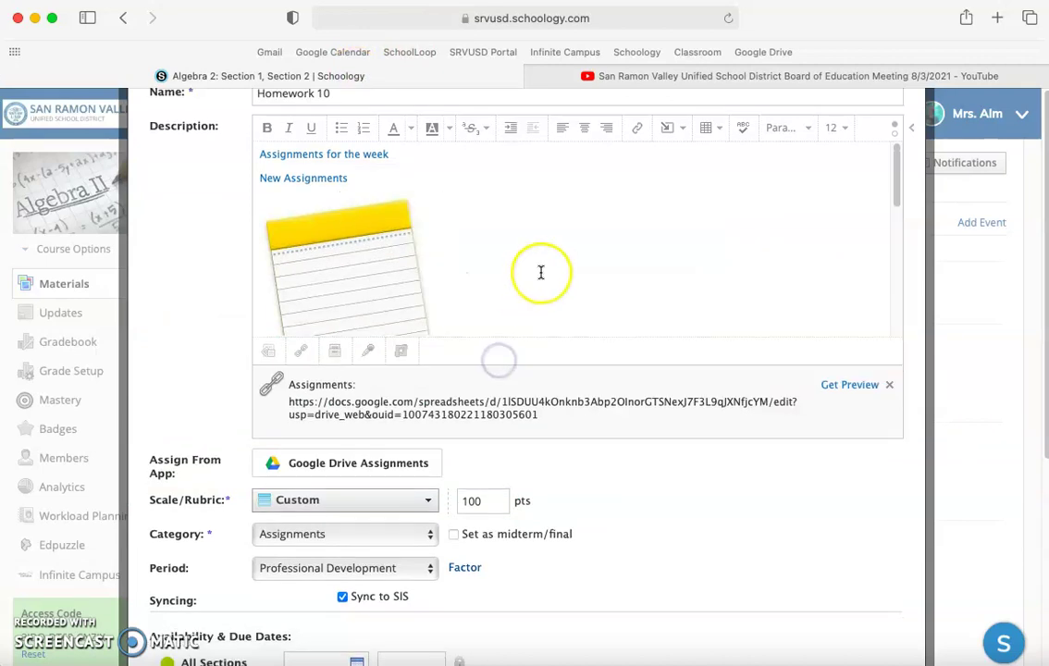
{"action": "scroll", "coordinate": [541, 272], "scroll_direction": "down", "scroll_amount": 5}
{"action": "scroll", "coordinate": [541, 272], "scroll_direction": "up", "scroll_amount": 2}
{"action": "left_click", "coordinate": [541, 321]}
{"action": "scroll", "coordinate": [517, 294], "scroll_direction": "down", "scroll_amount": 3}
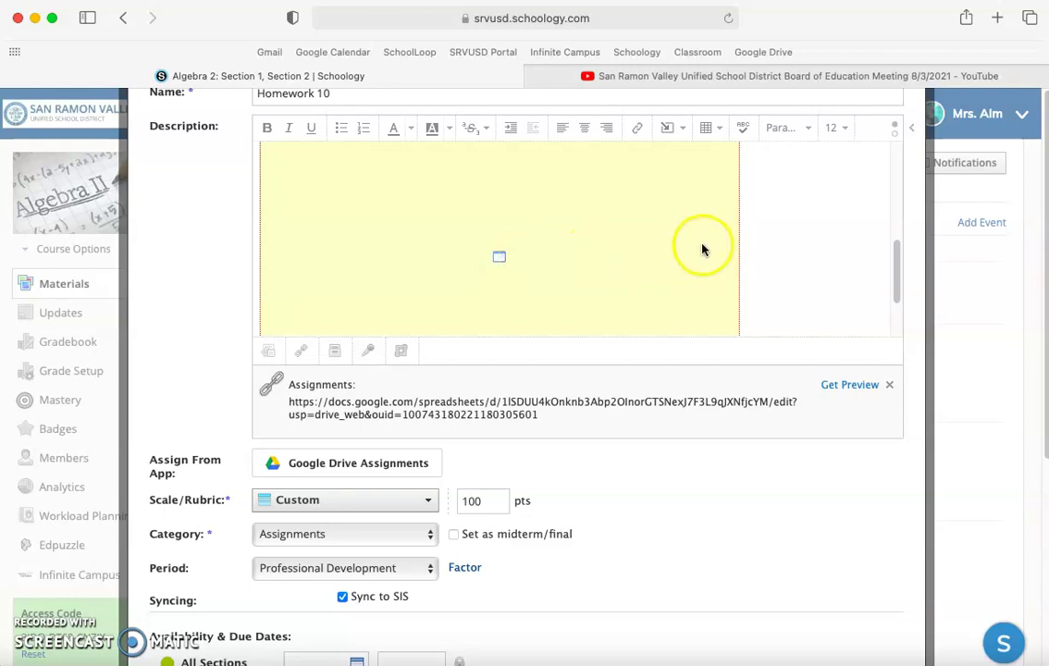
- Attach the "notes" image from the Desktop to the Homework 10 assignment as a file
{"action": "scroll", "coordinate": [702, 246], "scroll_direction": "up", "scroll_amount": 3}
{"action": "scroll", "coordinate": [702, 244], "scroll_direction": "up", "scroll_amount": 1}
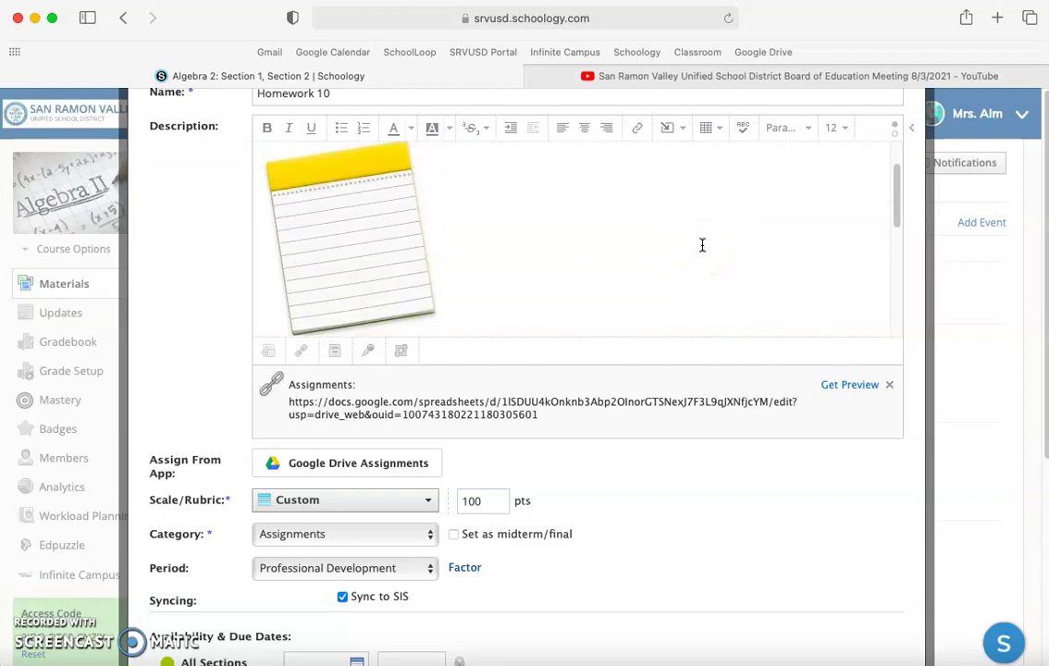
{"action": "scroll", "coordinate": [620, 224], "scroll_direction": "down", "scroll_amount": 3}
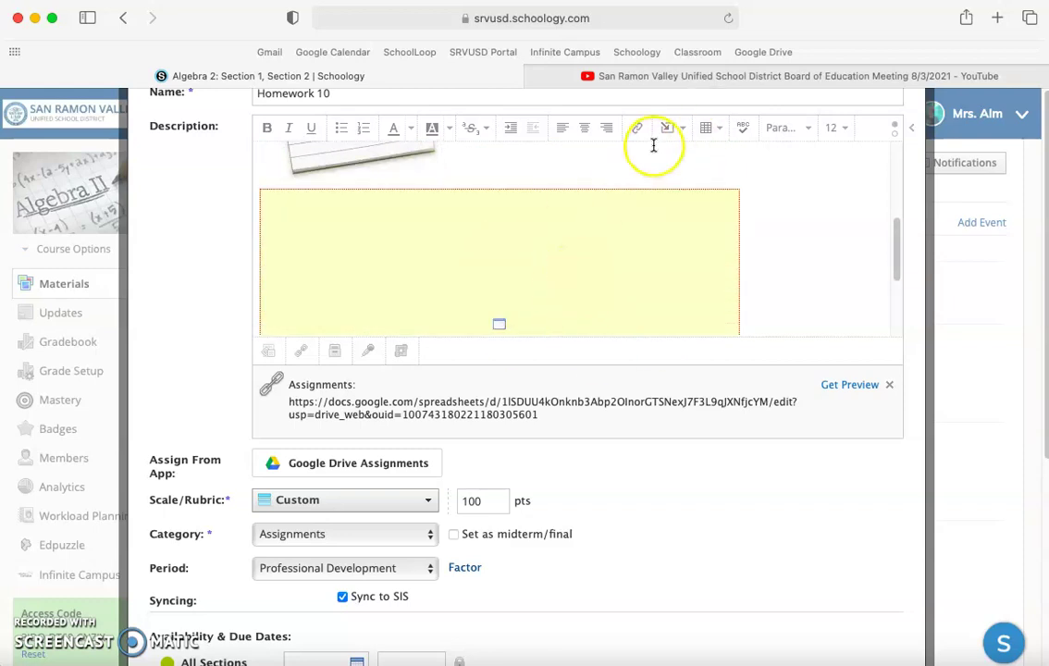
{"action": "left_click", "coordinate": [268, 352]}
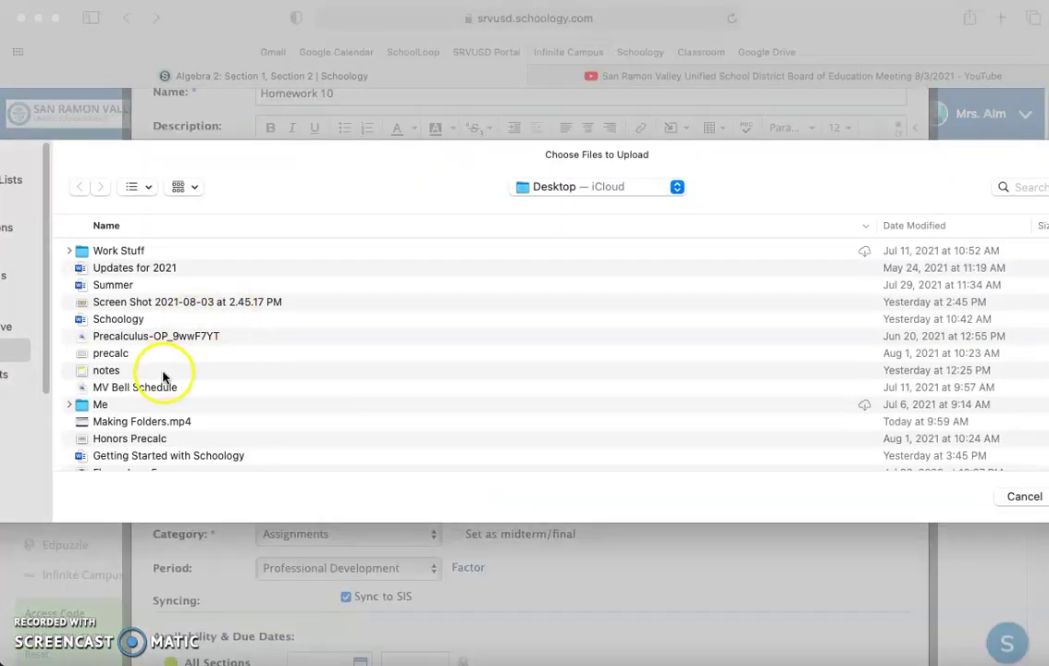
{"action": "double_click", "coordinate": [163, 370]}
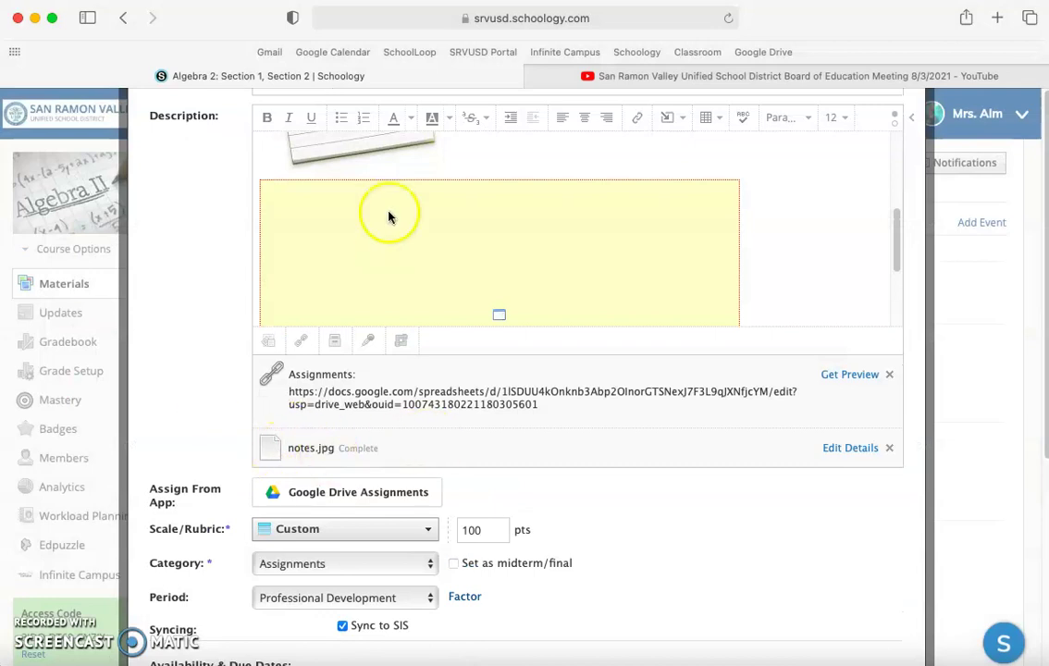
- Begin inserting a YouTube resource into the assignment description and search for "1916 project"
{"action": "scroll", "coordinate": [381, 189], "scroll_direction": "up", "scroll_amount": 3}
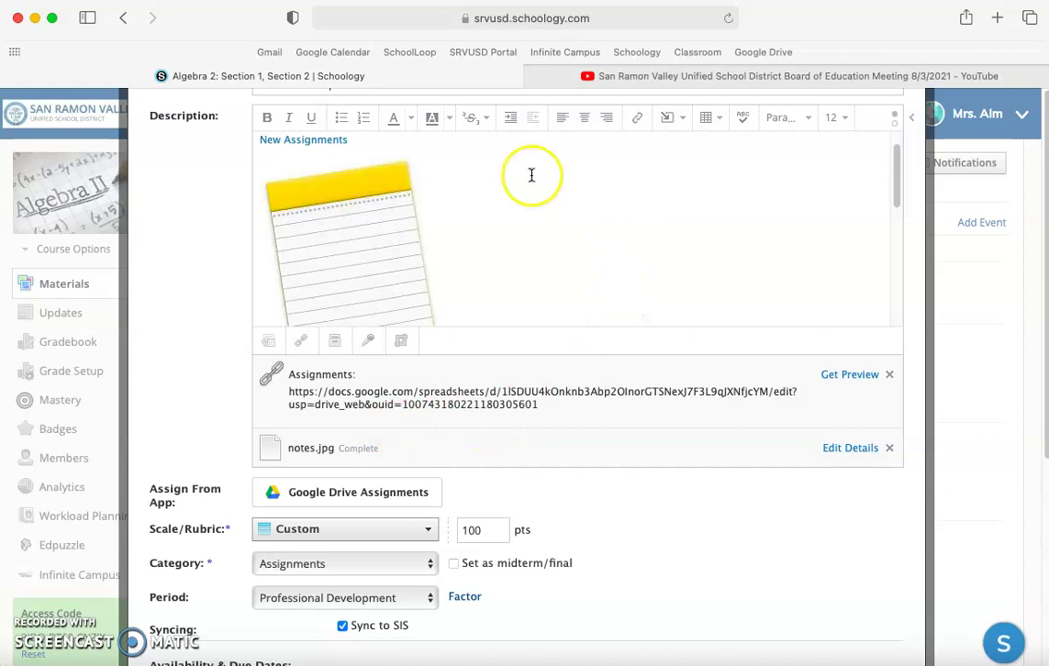
{"action": "scroll", "coordinate": [590, 246], "scroll_direction": "up", "scroll_amount": 1}
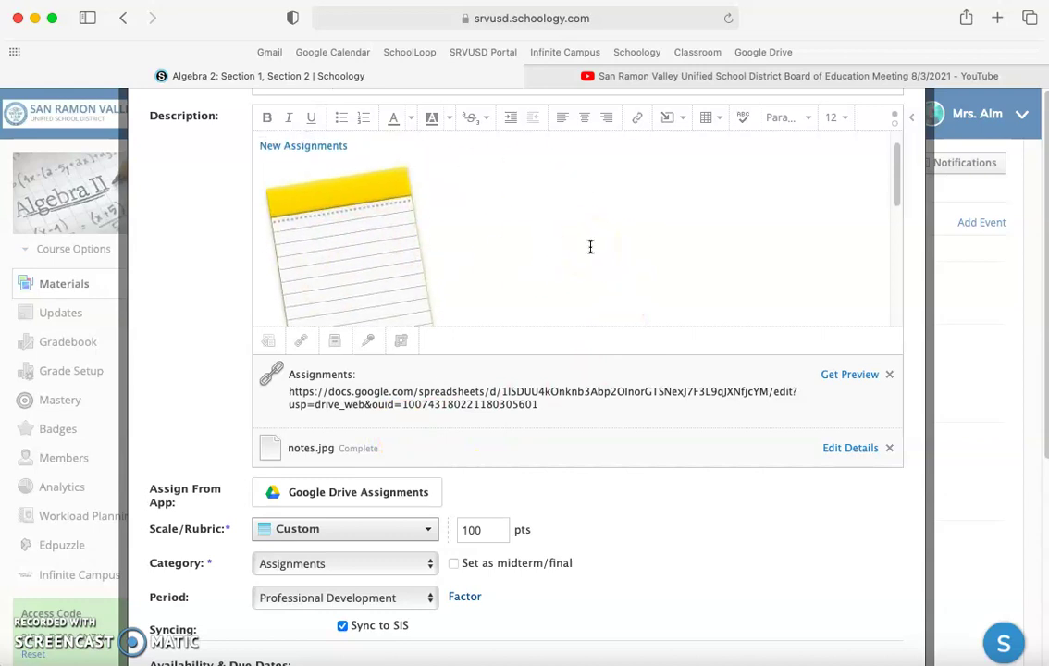
{"action": "scroll", "coordinate": [590, 246], "scroll_direction": "up", "scroll_amount": 2}
{"action": "left_click", "coordinate": [672, 118]}
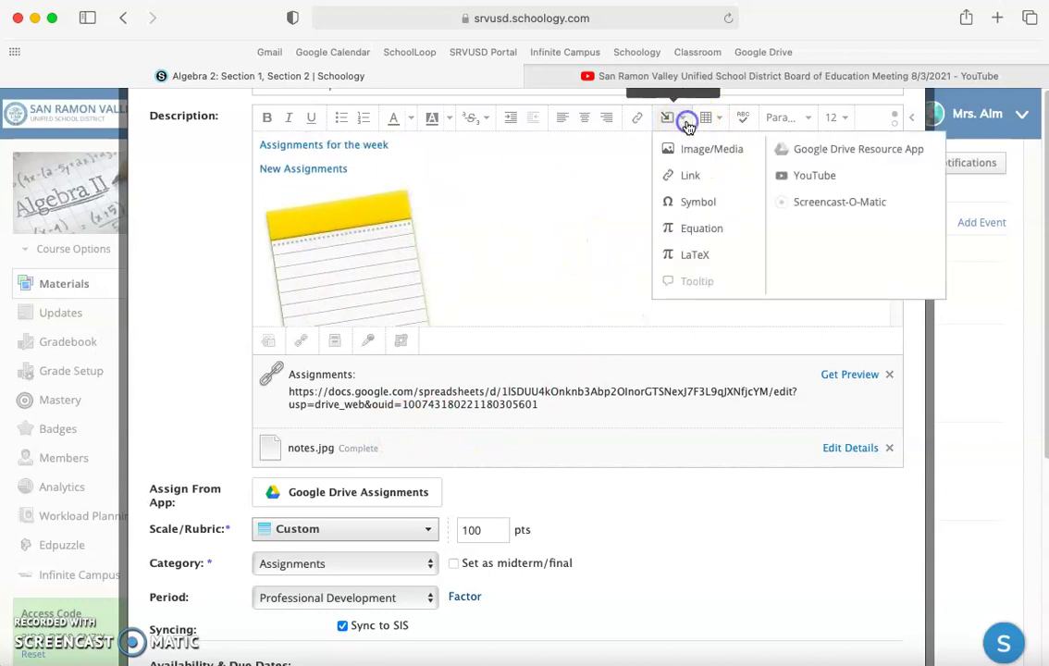
{"action": "left_click", "coordinate": [817, 182]}
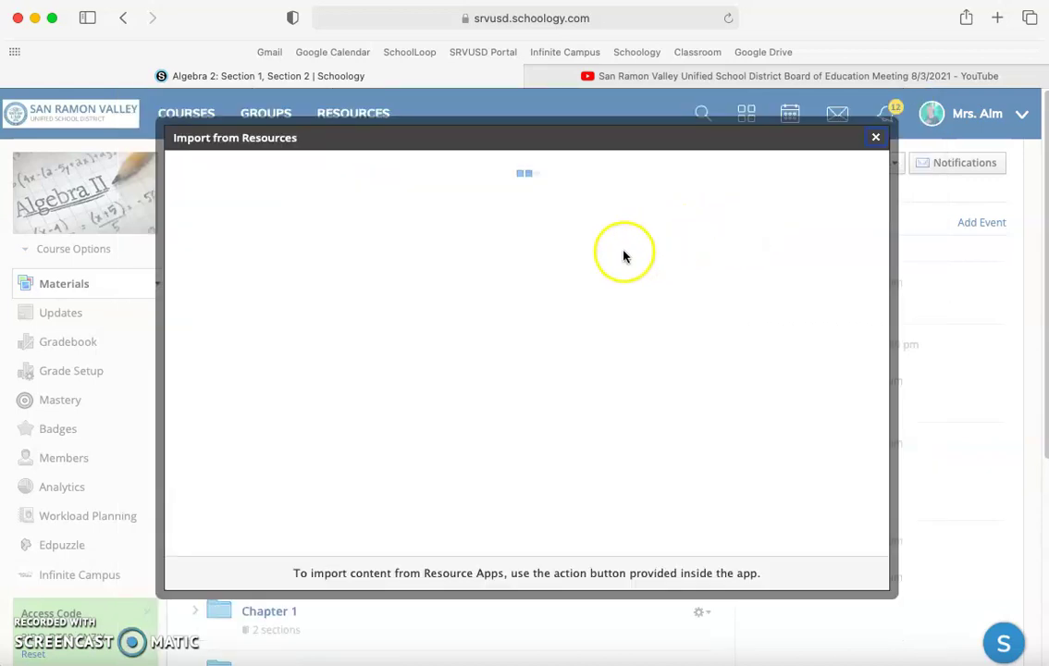
{"action": "left_click", "coordinate": [444, 217]}
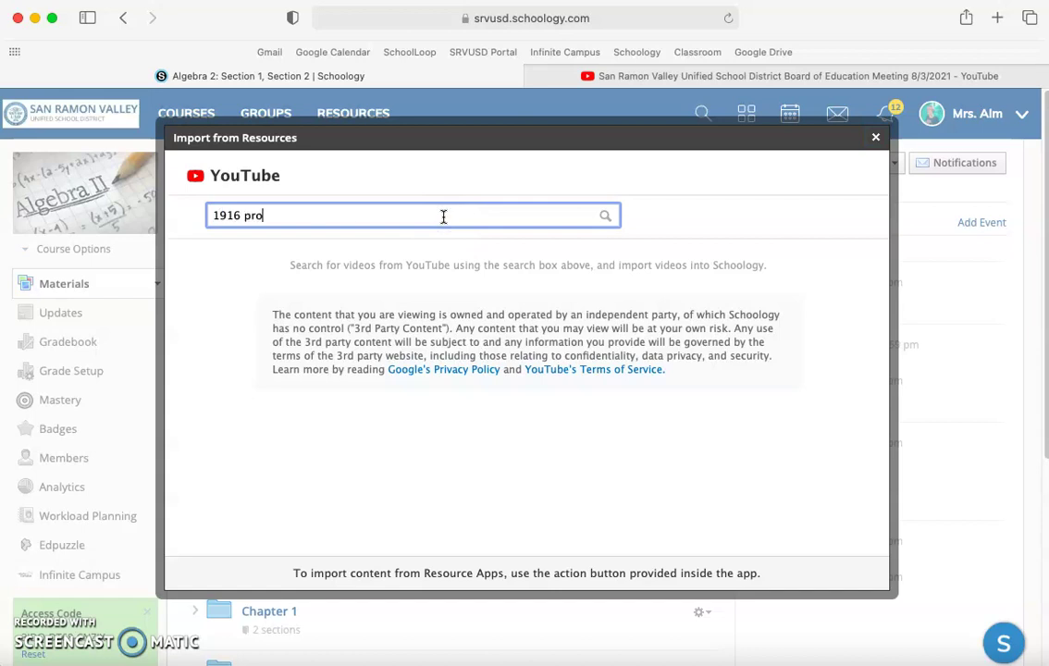
{"action": "type", "text": "1916 project"}
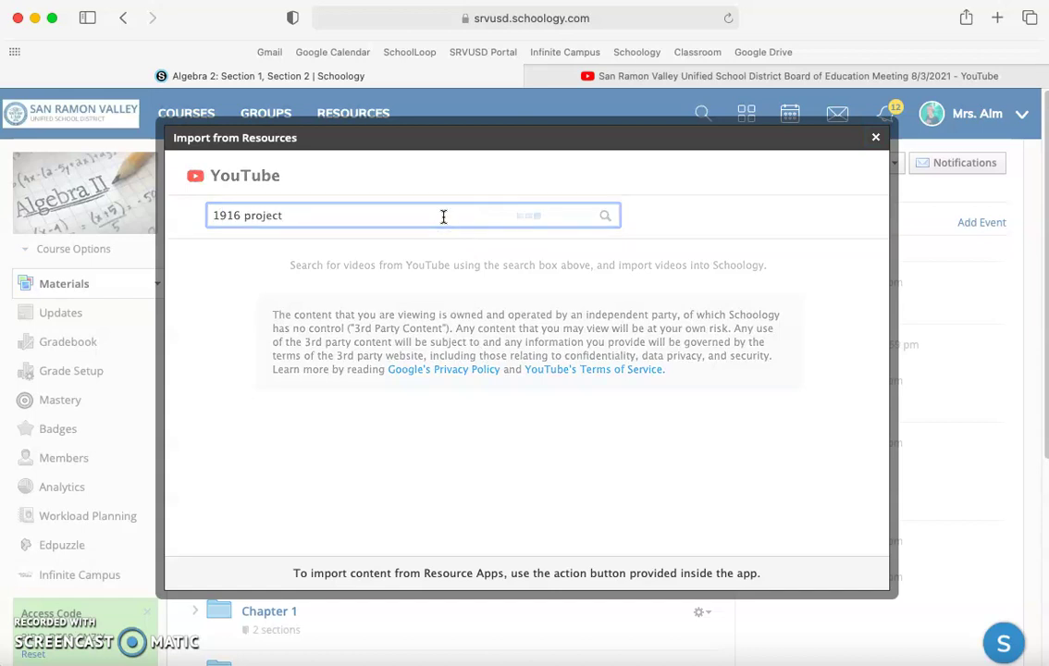
- Import "The New York Times Presents The #1619Project" video as an embed and check its placement in the description
{"action": "left_click", "coordinate": [189, 384]}
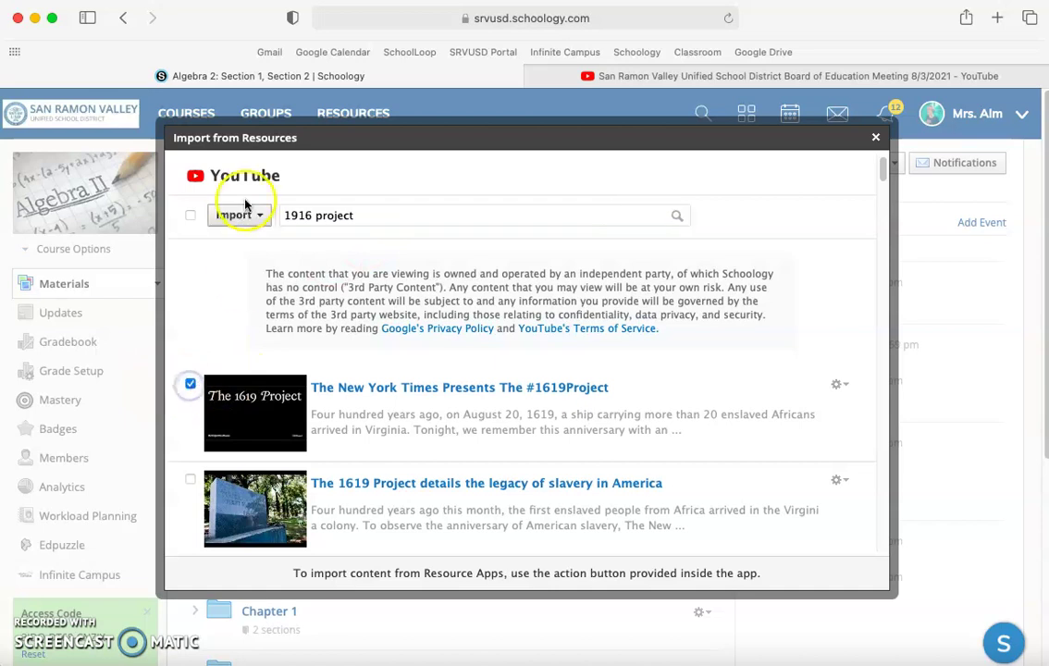
{"action": "left_click", "coordinate": [255, 218]}
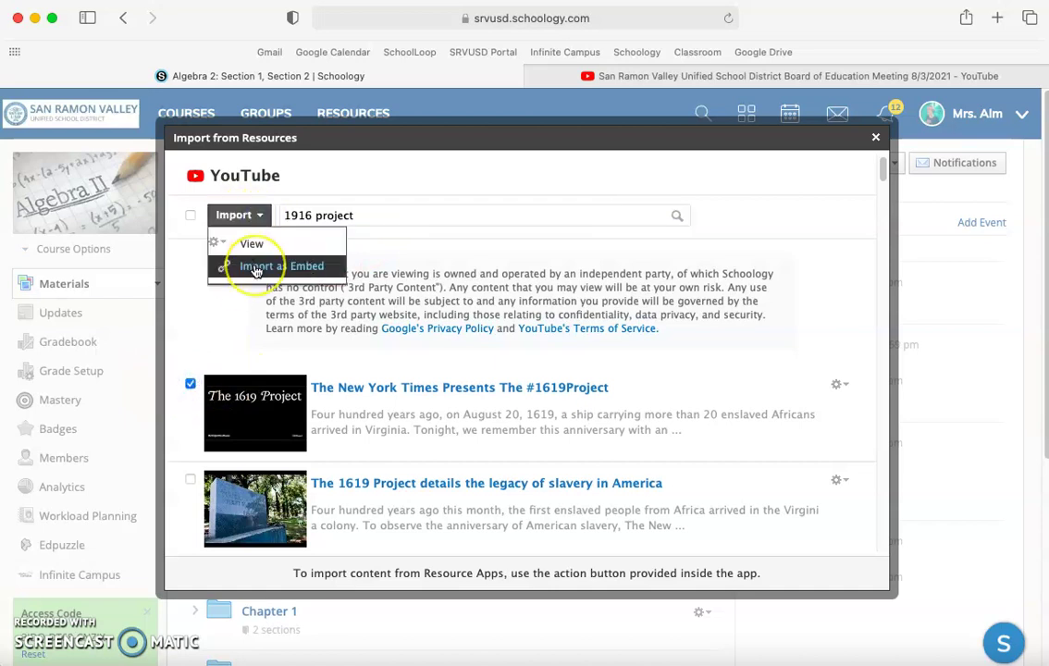
{"action": "left_click", "coordinate": [256, 268]}
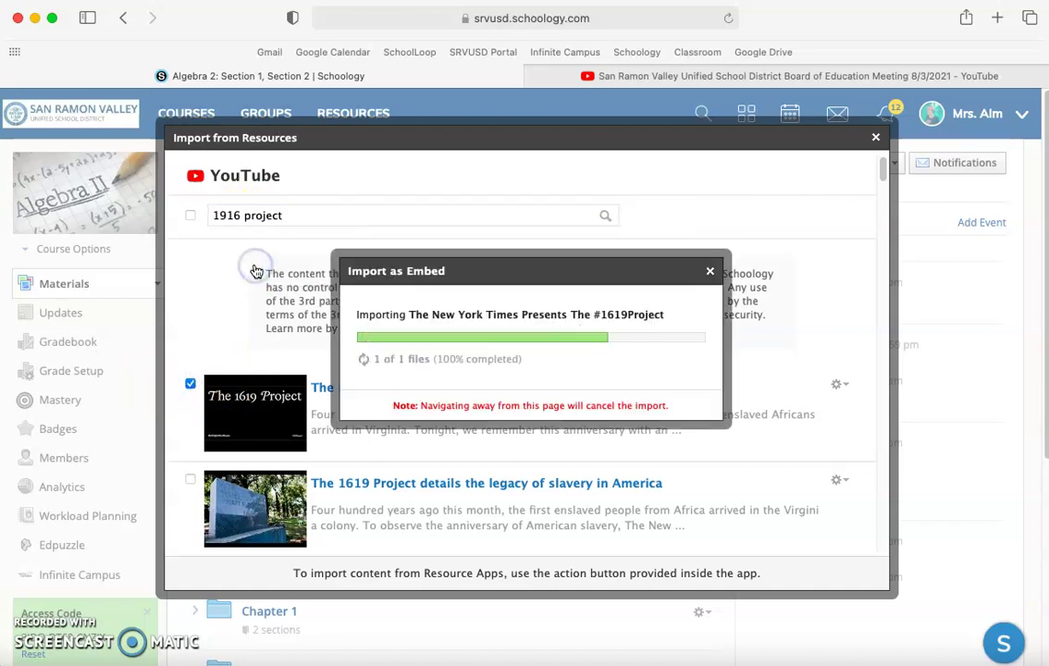
{"action": "scroll", "coordinate": [635, 271], "scroll_direction": "down", "scroll_amount": 5}
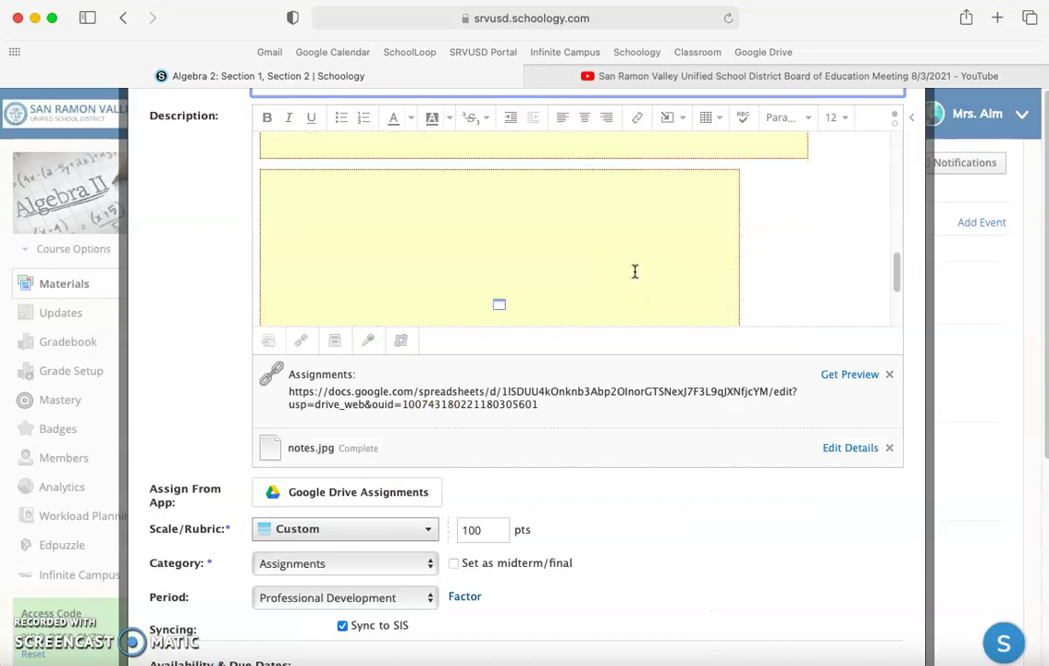
{"action": "scroll", "coordinate": [541, 259], "scroll_direction": "down", "scroll_amount": 3}
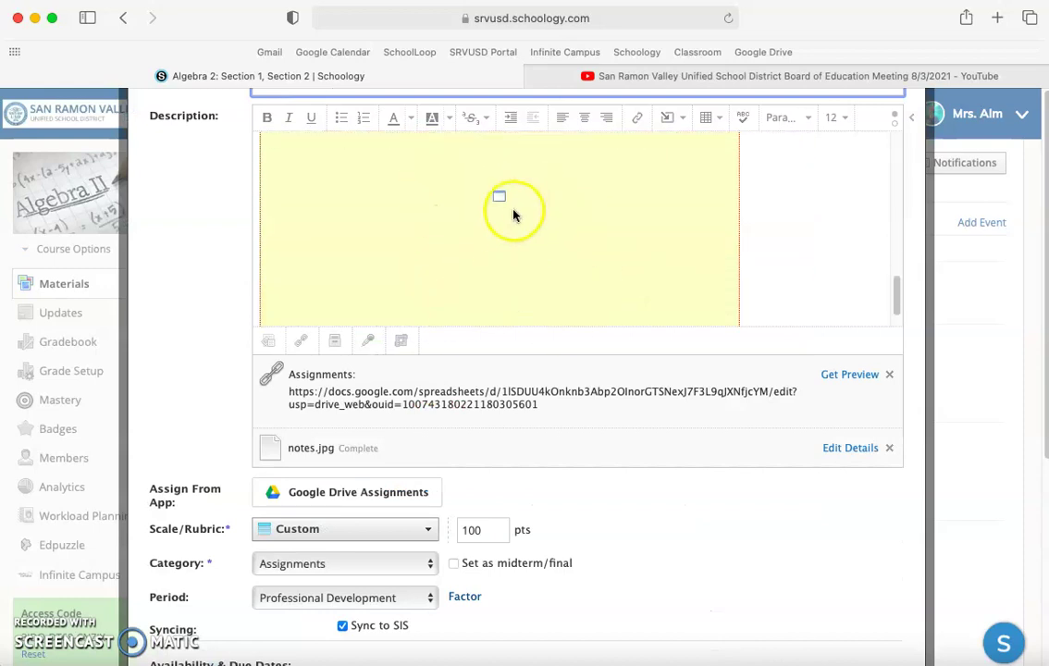
{"action": "scroll", "coordinate": [524, 231], "scroll_direction": "up", "scroll_amount": 5}
{"action": "scroll", "coordinate": [679, 169], "scroll_direction": "down", "scroll_amount": 5}
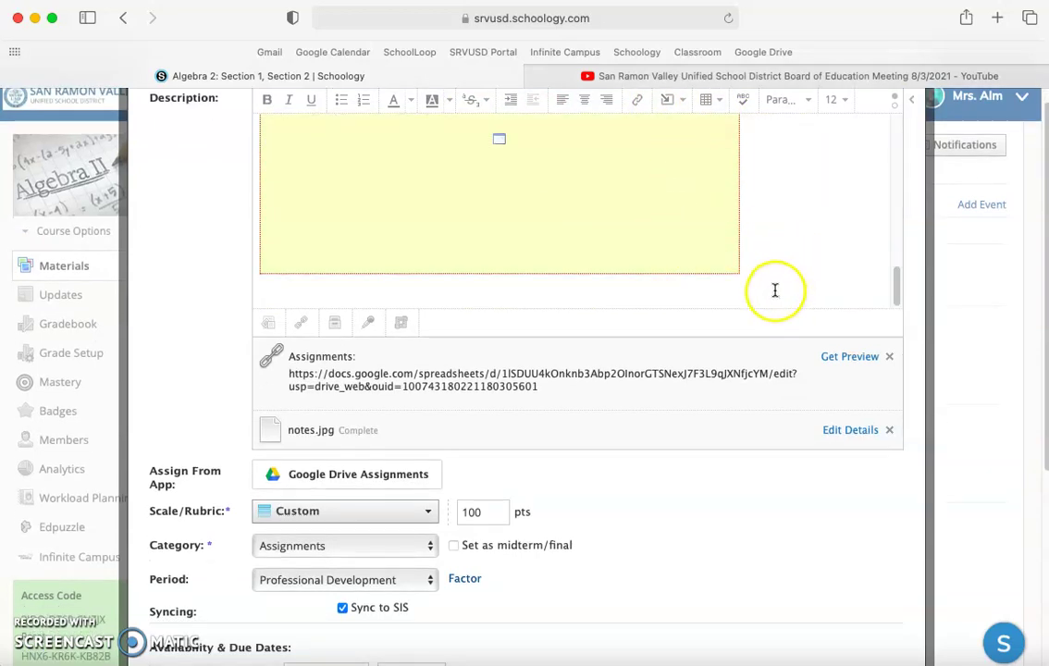
- Import the "Copy of 2021-22 MV Block Schedule Rotation" spreadsheet from the Google Drive Resource App into the description as an embed
{"action": "left_click", "coordinate": [775, 291]}
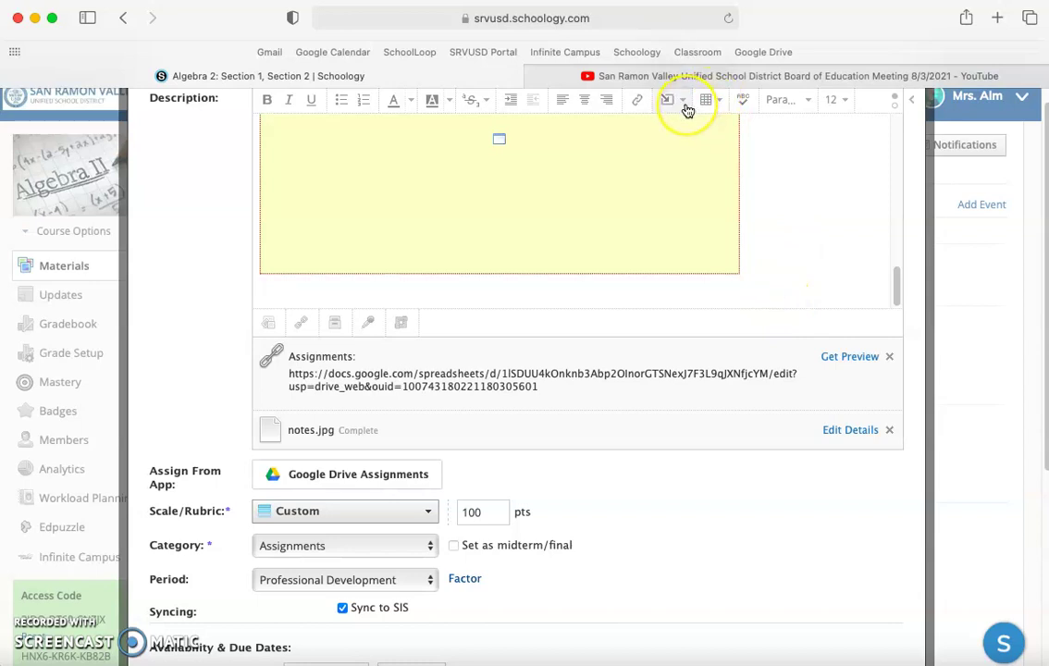
{"action": "scroll", "coordinate": [462, 199], "scroll_direction": "up", "scroll_amount": 5}
{"action": "scroll", "coordinate": [314, 192], "scroll_direction": "up", "scroll_amount": 2}
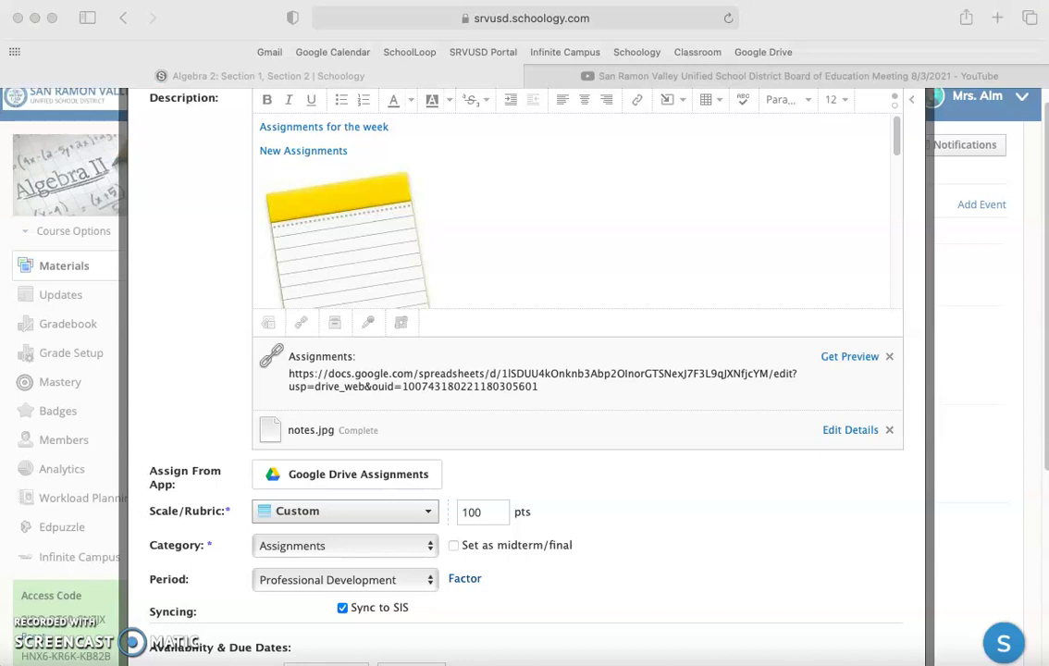
{"action": "scroll", "coordinate": [625, 234], "scroll_direction": "up", "scroll_amount": 1}
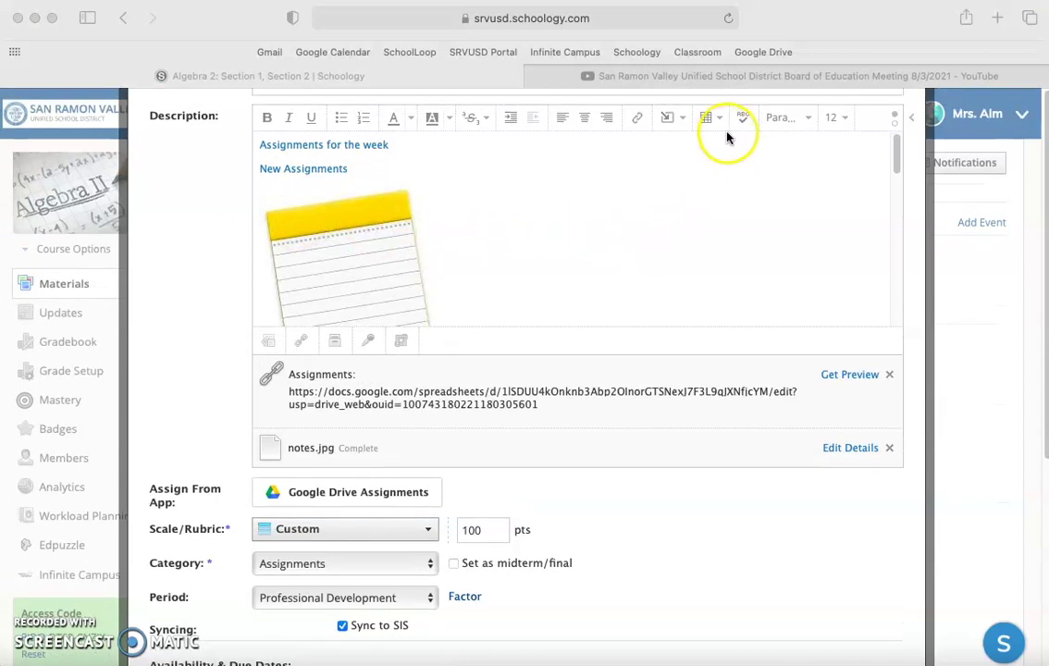
{"action": "left_click", "coordinate": [680, 117]}
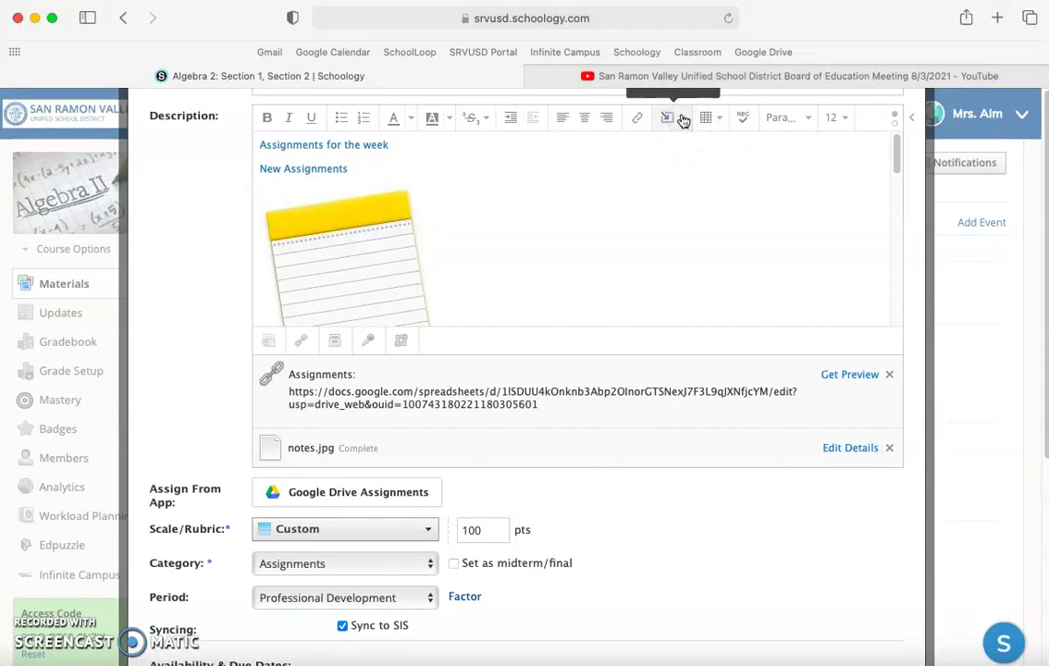
{"action": "left_click", "coordinate": [674, 118]}
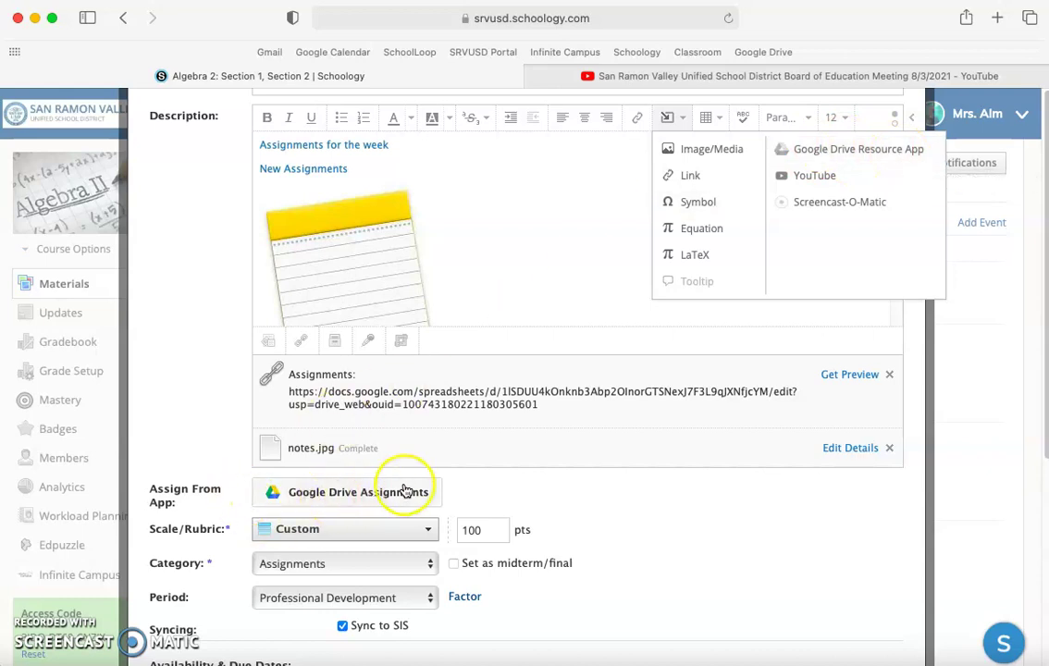
{"action": "left_click", "coordinate": [797, 148]}
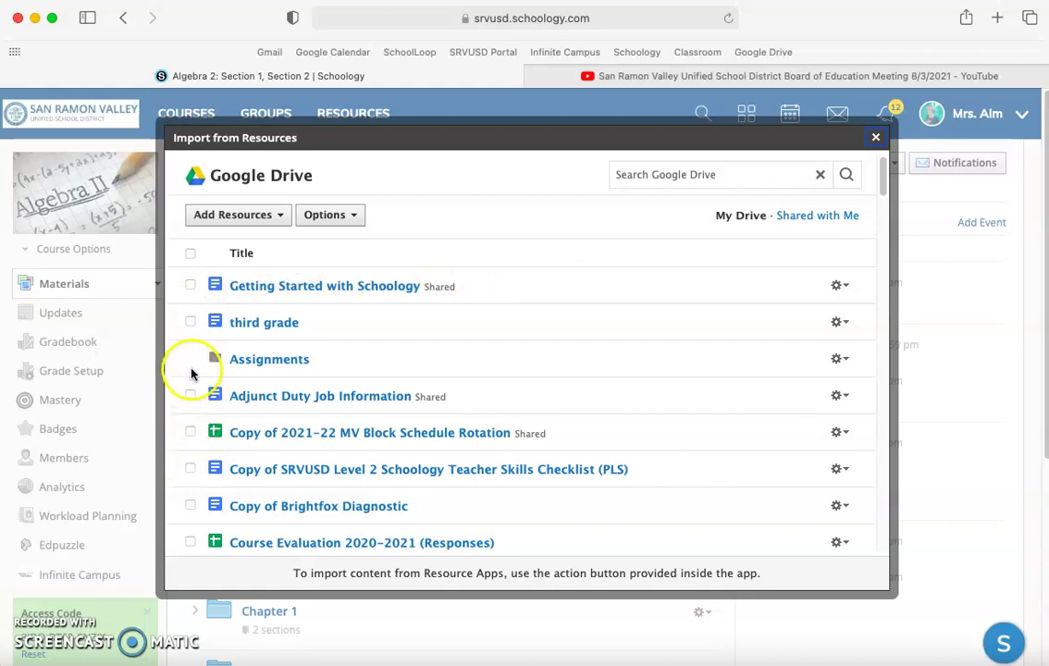
{"action": "left_click", "coordinate": [190, 432]}
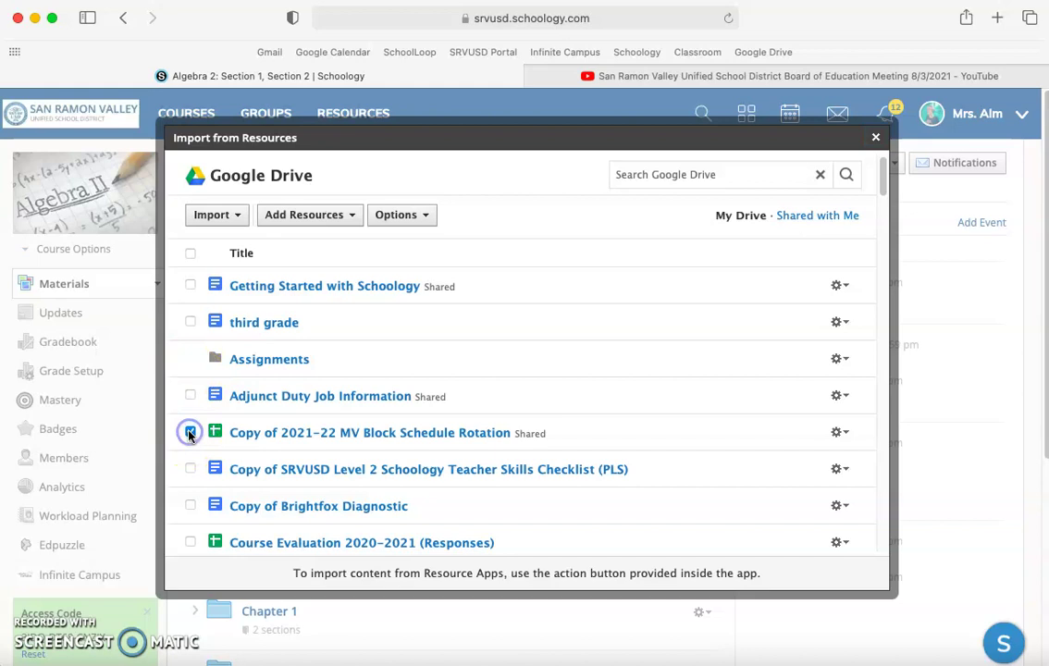
{"action": "left_click", "coordinate": [211, 218]}
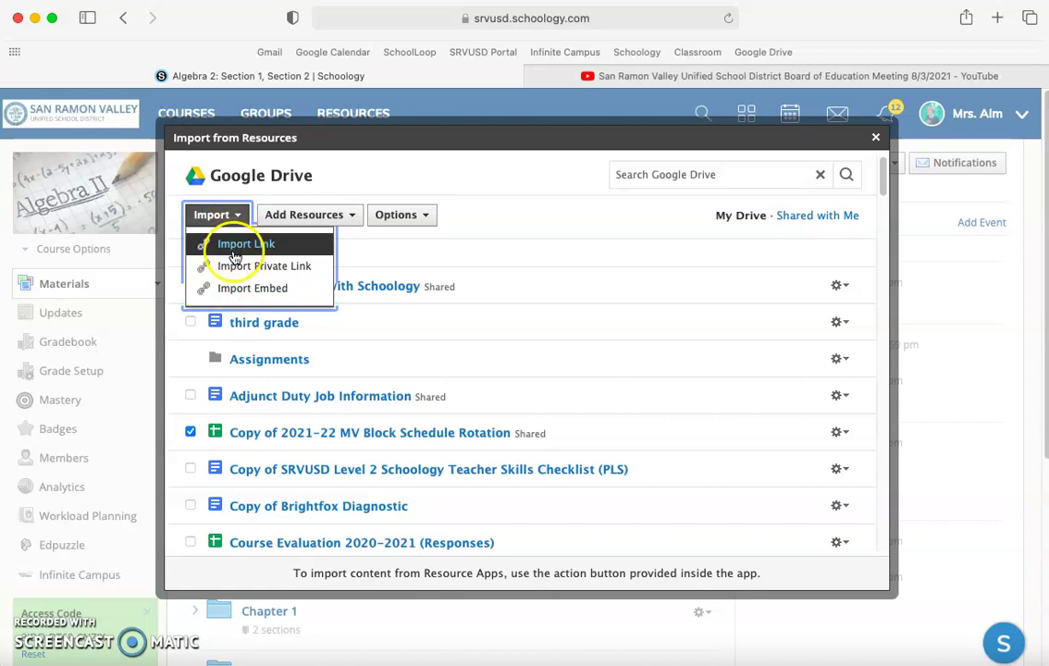
{"action": "left_click", "coordinate": [233, 288]}
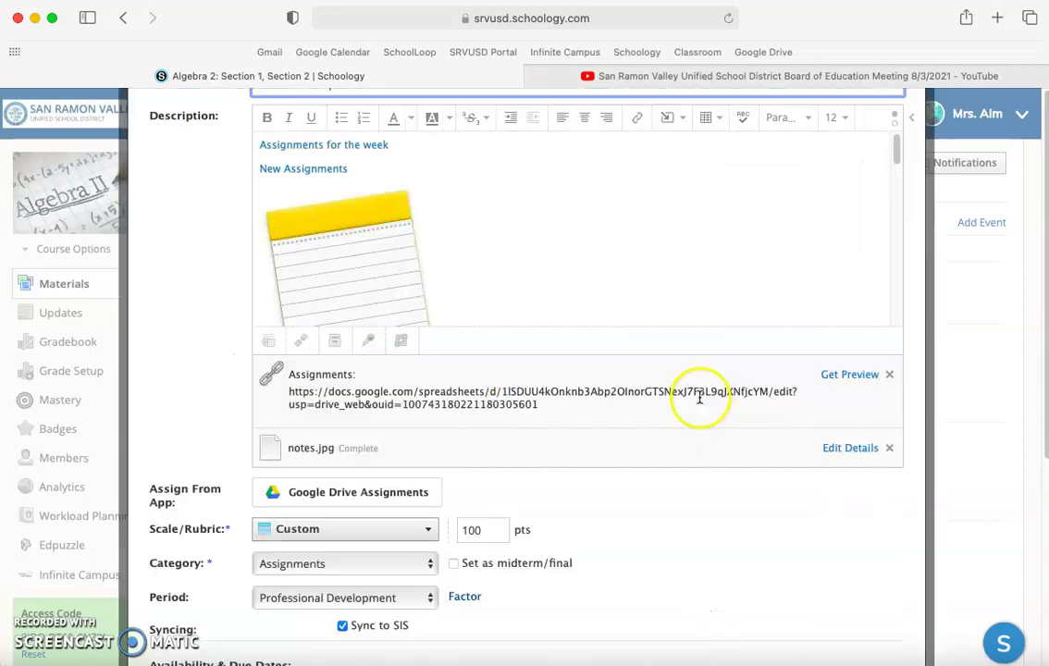
{"action": "scroll", "coordinate": [663, 265], "scroll_direction": "down", "scroll_amount": 3}
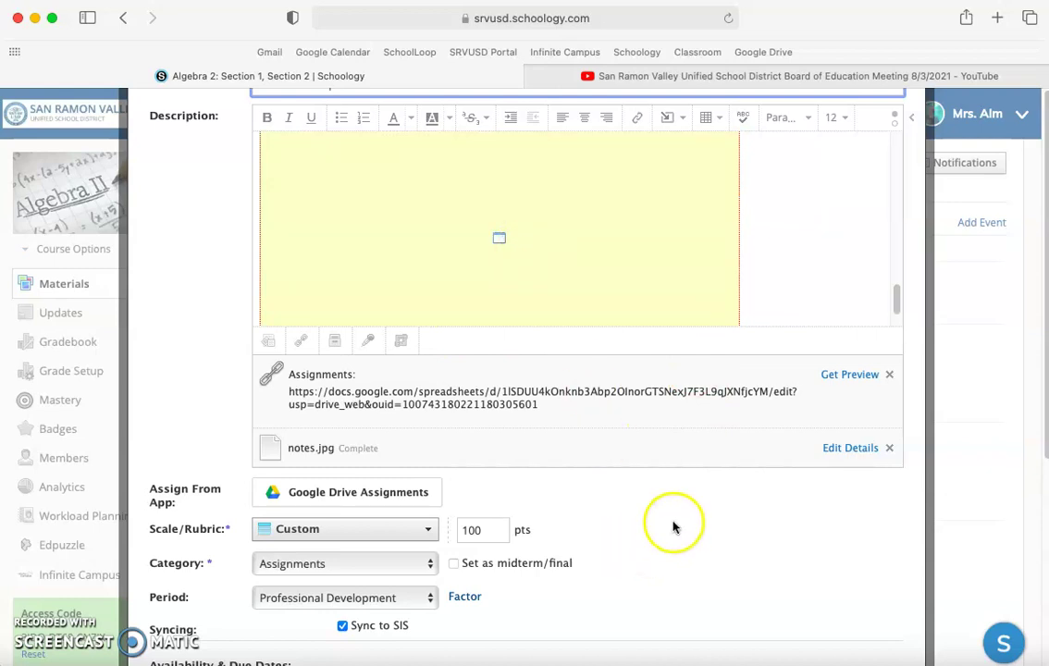
- Attach "Copy of 2021-22 MV Block Schedule Rotation" as the assignment's Google Drive Assignments file
{"action": "left_click", "coordinate": [326, 498]}
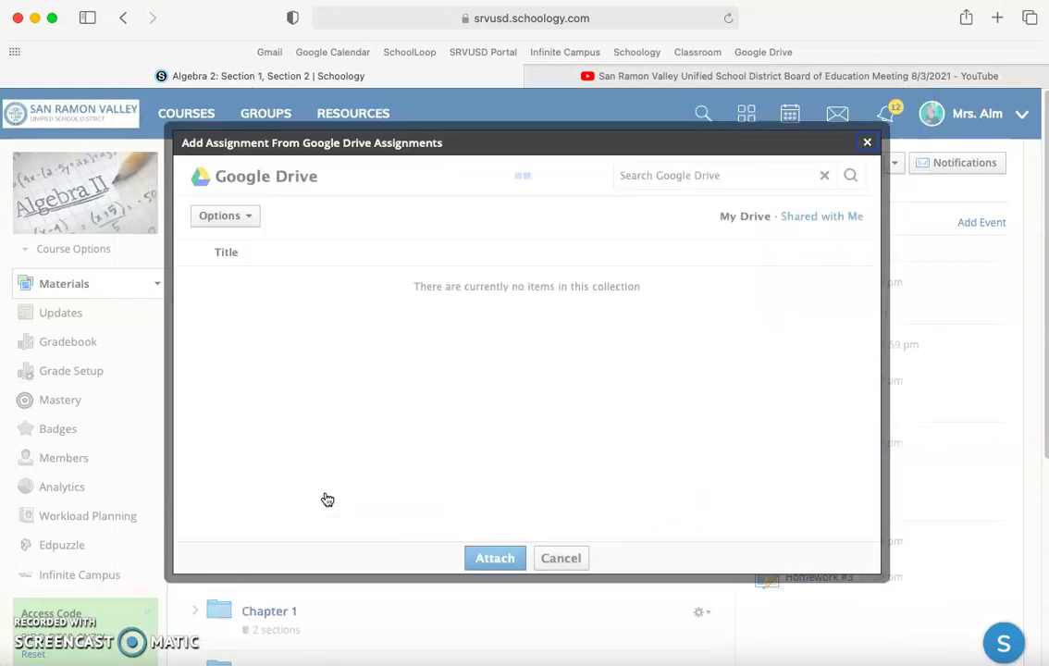
{"action": "left_click", "coordinate": [381, 455]}
{"action": "left_click", "coordinate": [196, 422]}
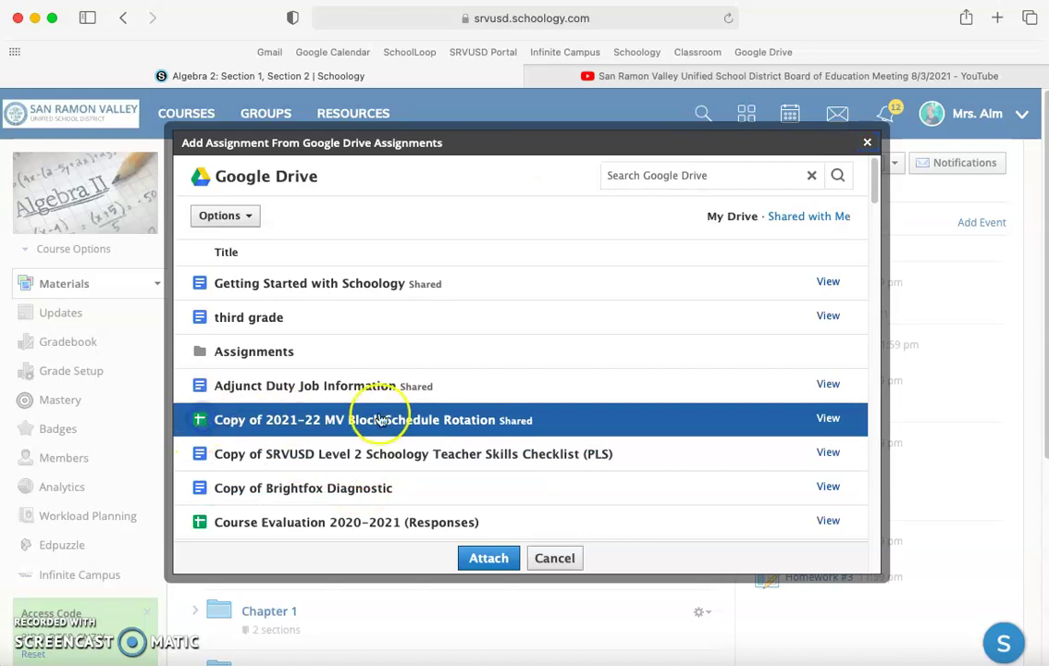
{"action": "left_click", "coordinate": [513, 510], "text": "super"}
{"action": "left_click", "coordinate": [484, 558]}
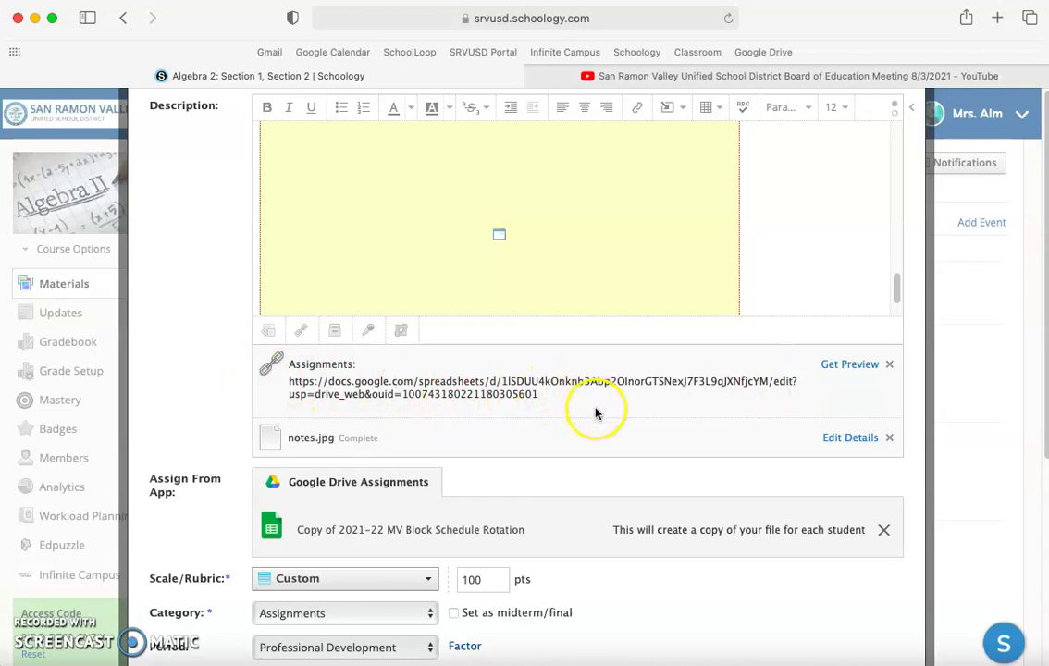
- Attach "2021-2022 Calendar.pdf" from the "Algebra 2: Section 1, Section 2" folder in the personal resources to the assignment
{"action": "scroll", "coordinate": [597, 412], "scroll_direction": "down", "scroll_amount": 1}
{"action": "scroll", "coordinate": [543, 432], "scroll_direction": "up", "scroll_amount": 1}
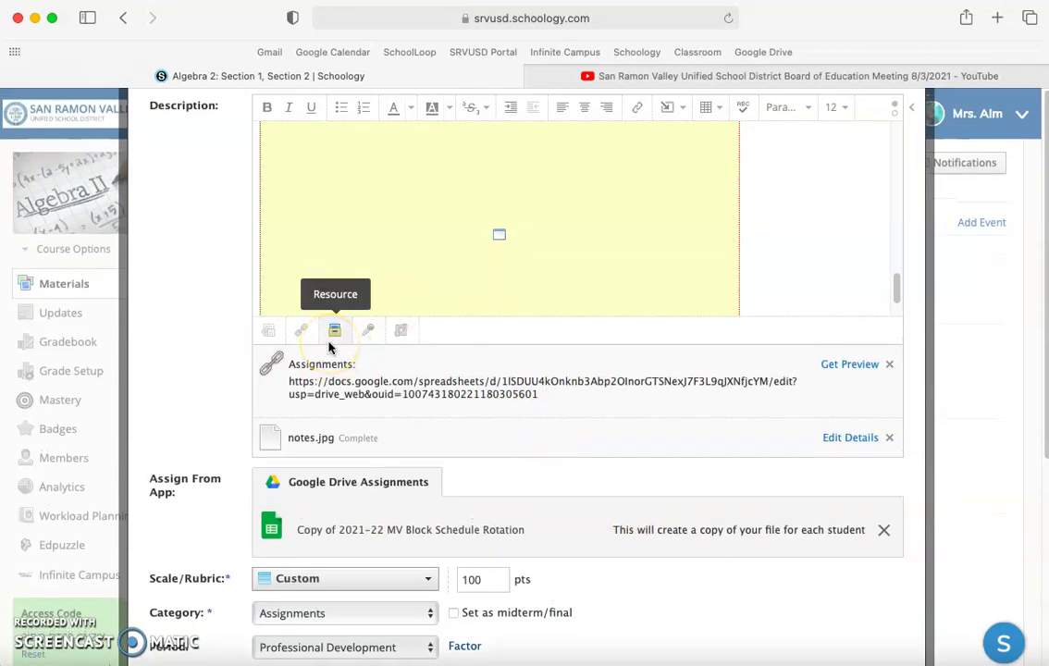
{"action": "left_click", "coordinate": [337, 331]}
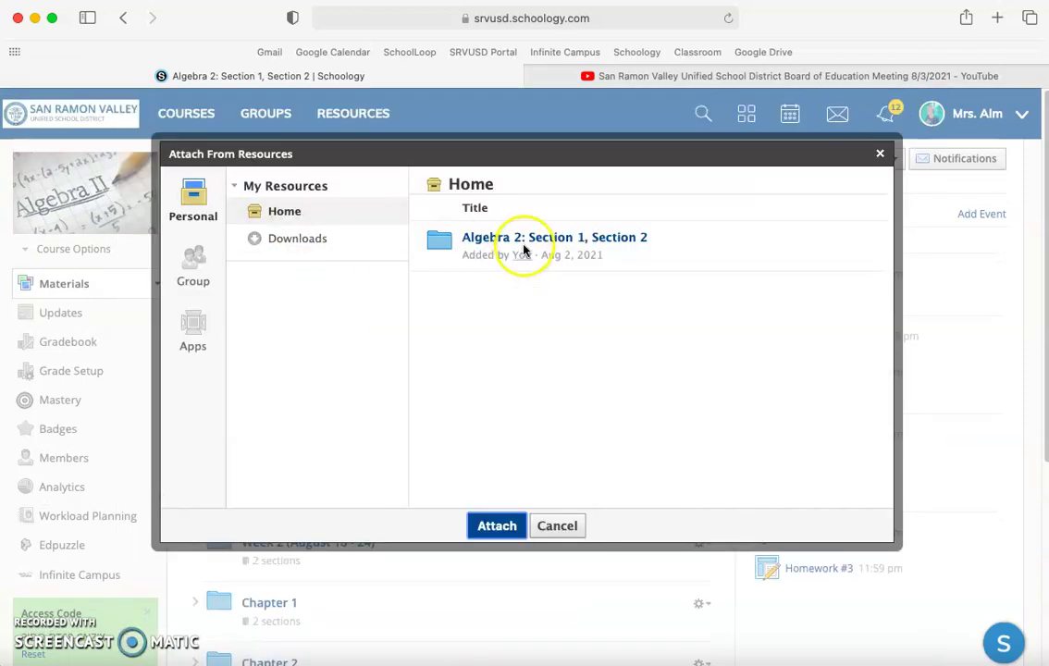
{"action": "left_click", "coordinate": [525, 238]}
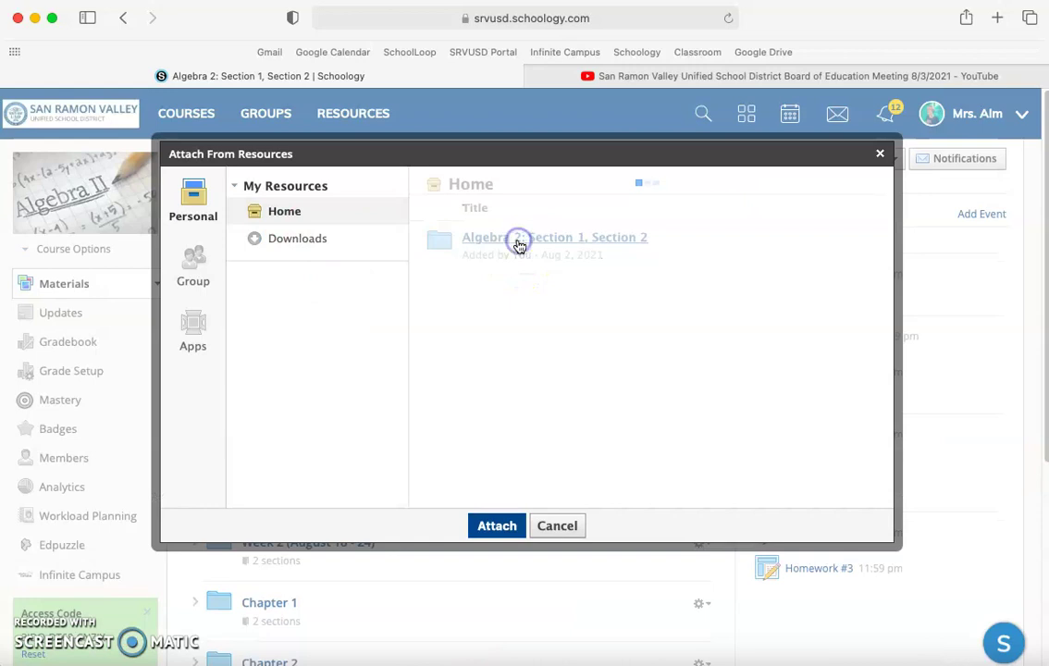
{"action": "scroll", "coordinate": [569, 359], "scroll_direction": "down", "scroll_amount": 4}
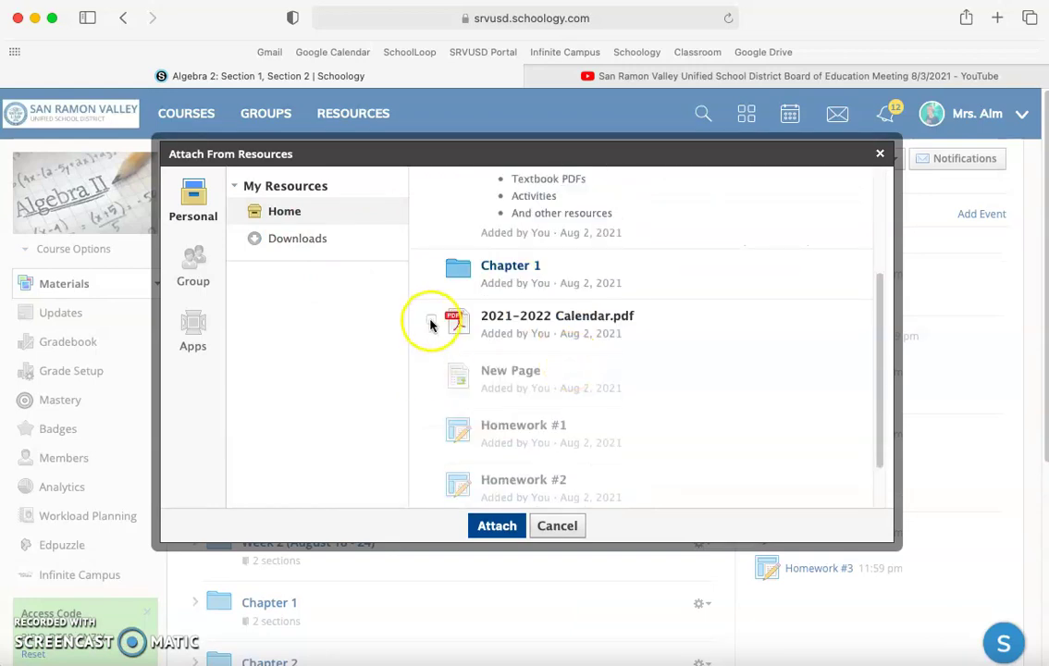
{"action": "left_click", "coordinate": [499, 525]}
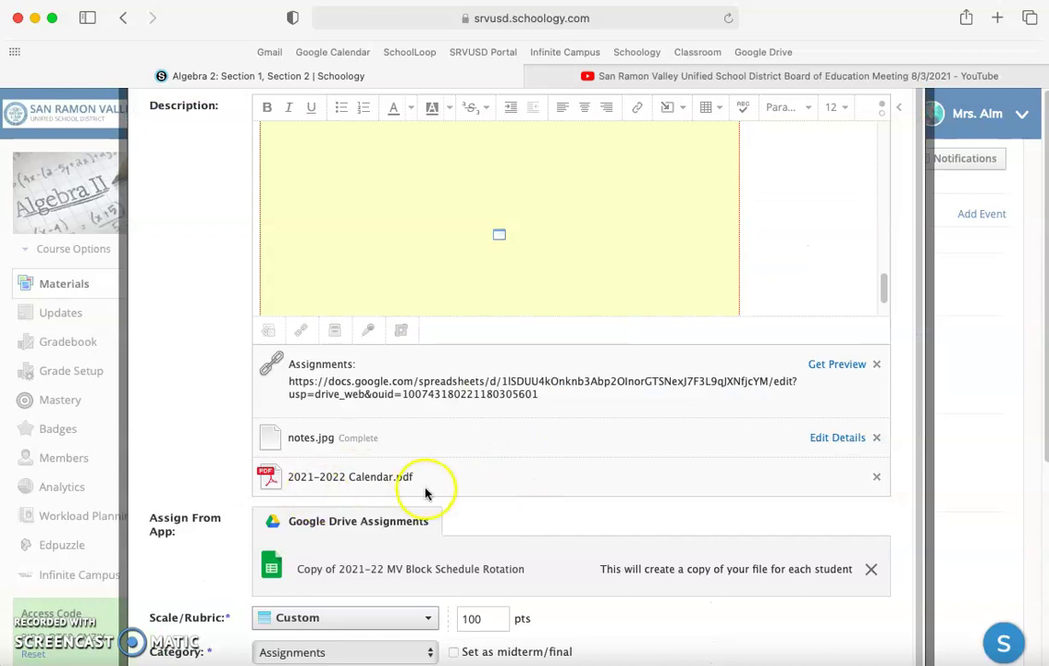
- Record an audio-only clip with microphone access allowed and insert the recording as an attachment to the assignment
{"action": "left_click", "coordinate": [372, 331]}
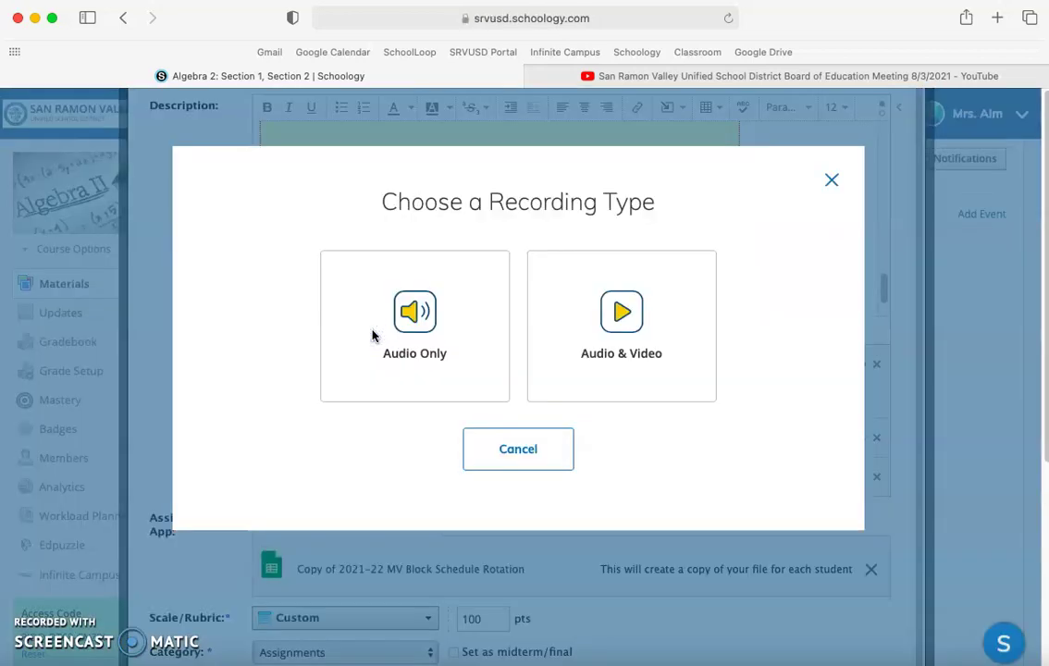
{"action": "left_click", "coordinate": [414, 333]}
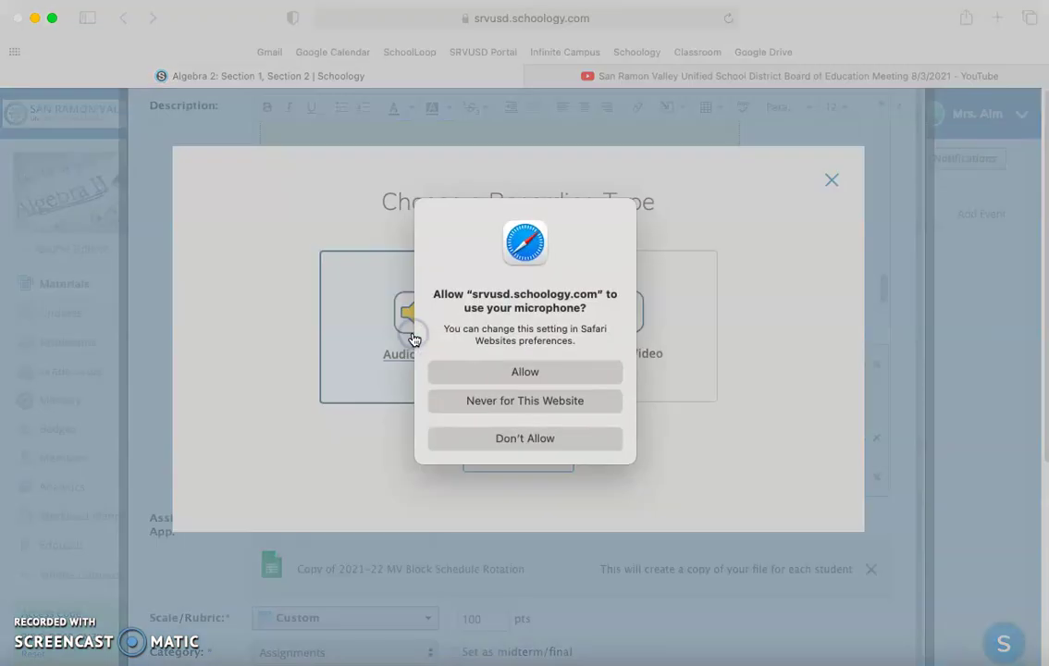
{"action": "left_click", "coordinate": [478, 372]}
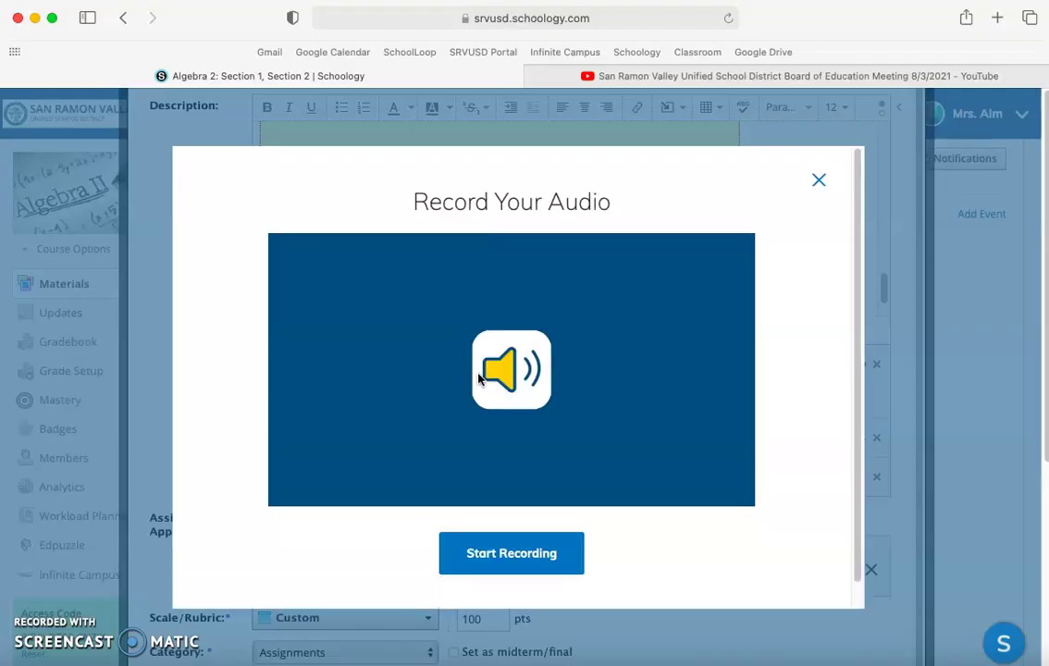
{"action": "left_click", "coordinate": [513, 562]}
{"action": "left_click", "coordinate": [546, 546]}
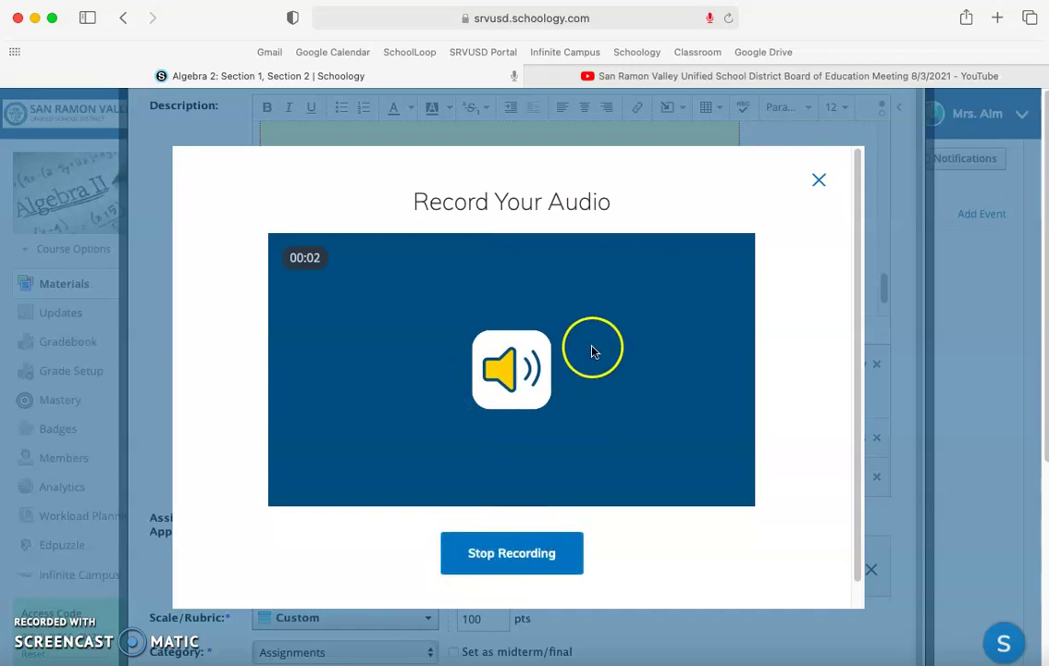
{"action": "left_click", "coordinate": [534, 561]}
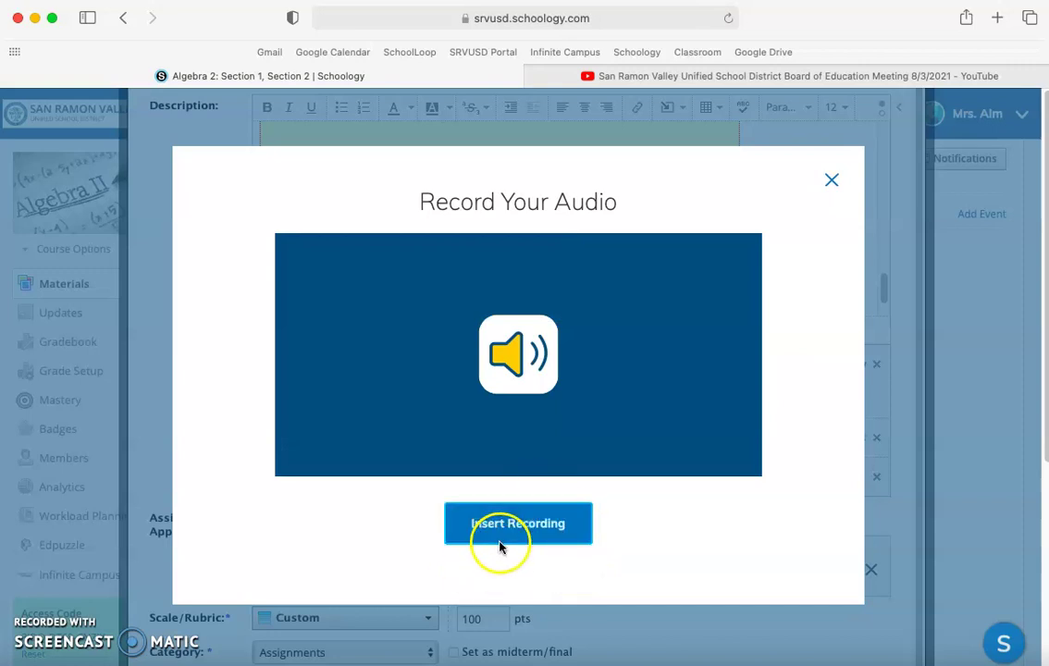
{"action": "left_click", "coordinate": [502, 542]}
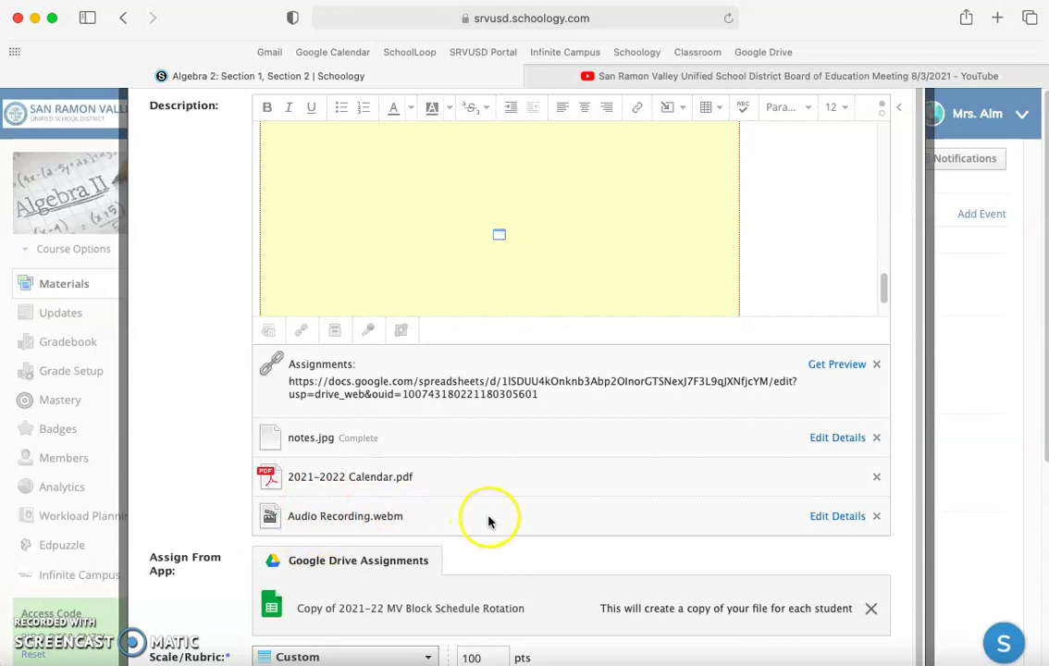
{"action": "left_click", "coordinate": [680, 109]}
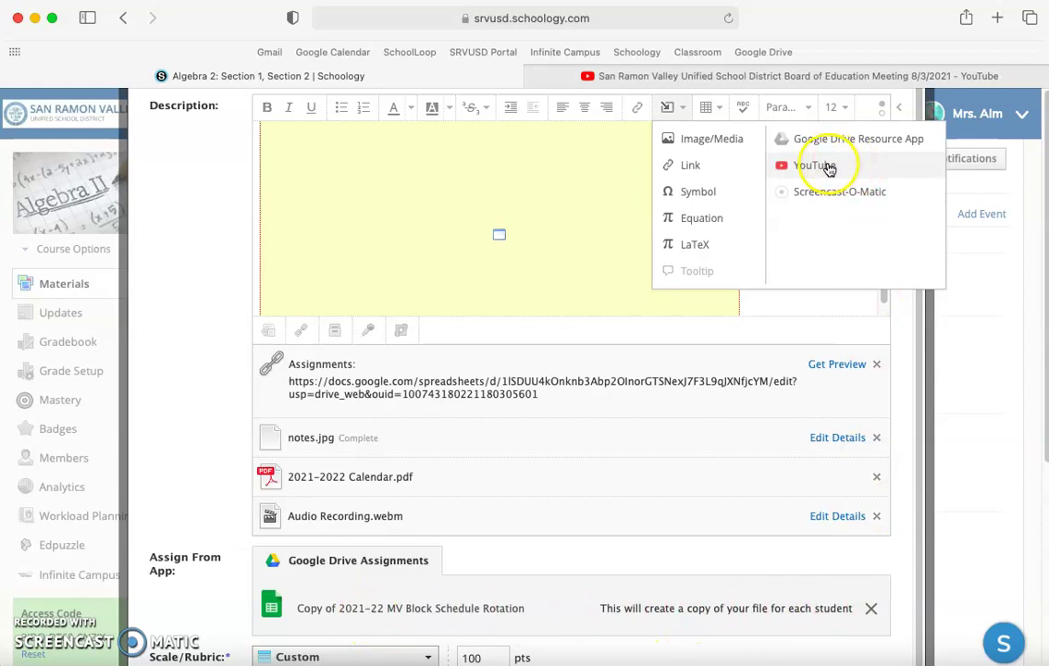
{"action": "left_click", "coordinate": [400, 332]}
{"action": "left_click", "coordinate": [546, 212]}
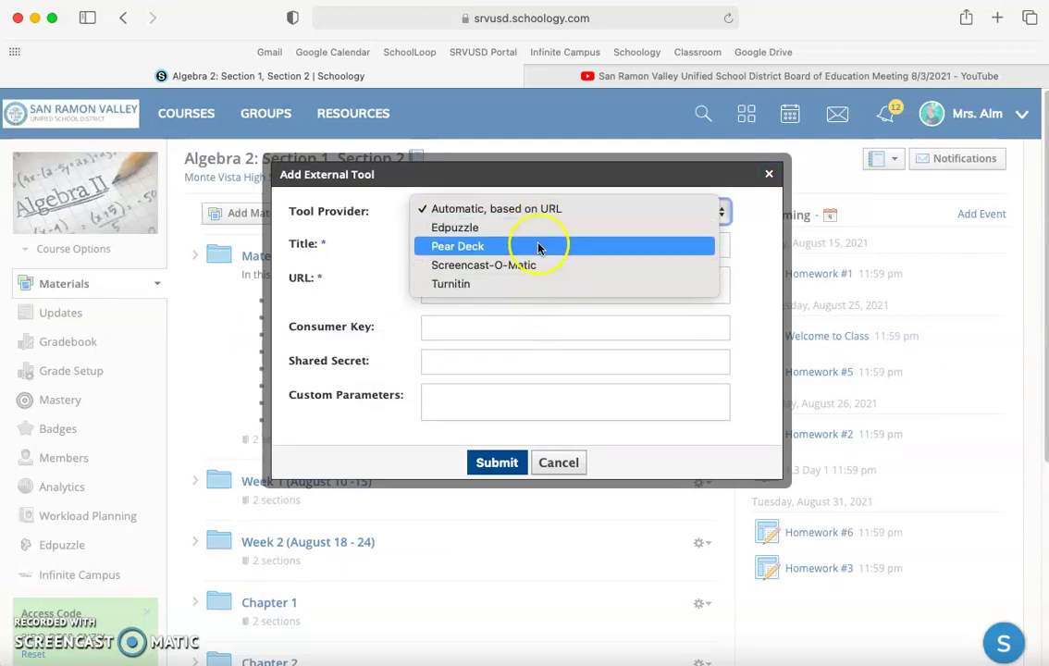
{"action": "left_click", "coordinate": [569, 465]}
{"action": "left_click", "coordinate": [568, 463]}
- Keep the Custom scale for the assignment and set its grading category to Exams
{"action": "scroll", "coordinate": [512, 447], "scroll_direction": "down", "scroll_amount": 5}
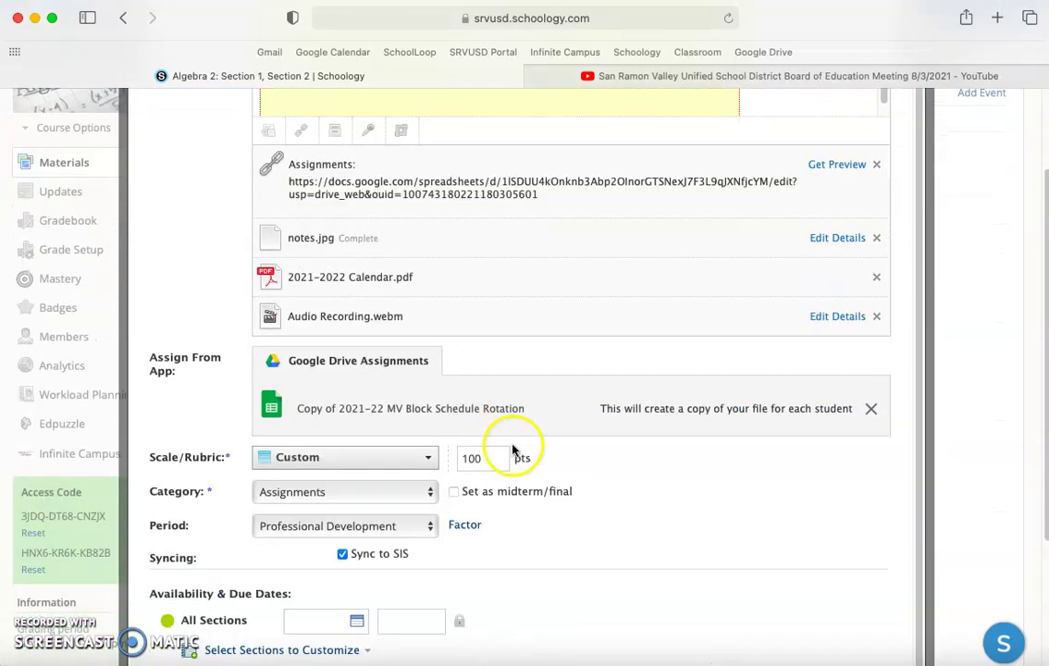
{"action": "left_click", "coordinate": [348, 391]}
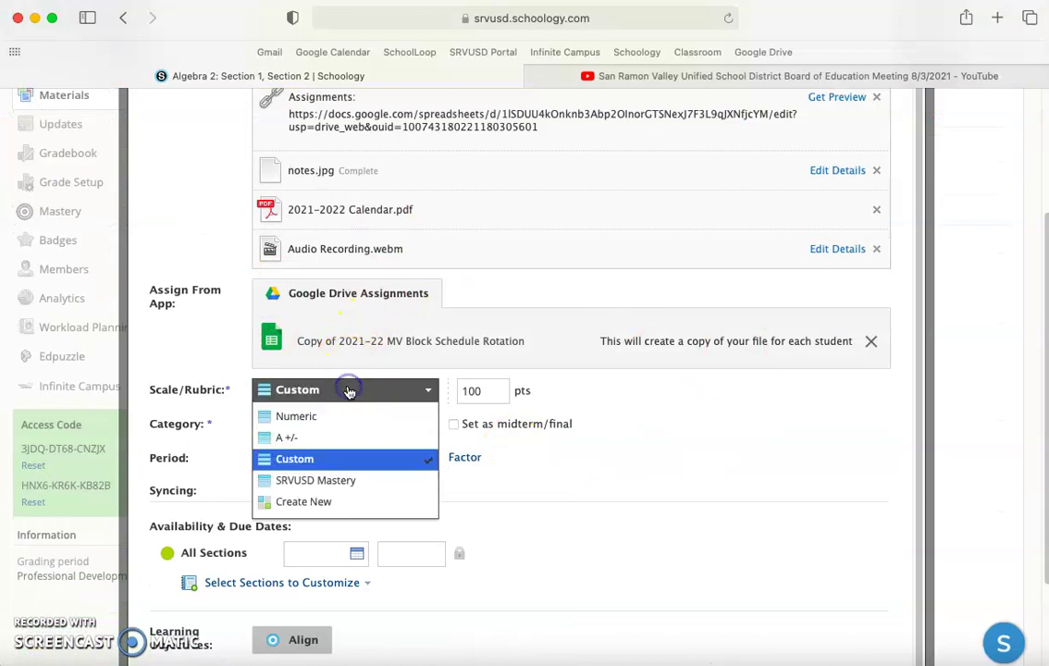
{"action": "left_click", "coordinate": [531, 422]}
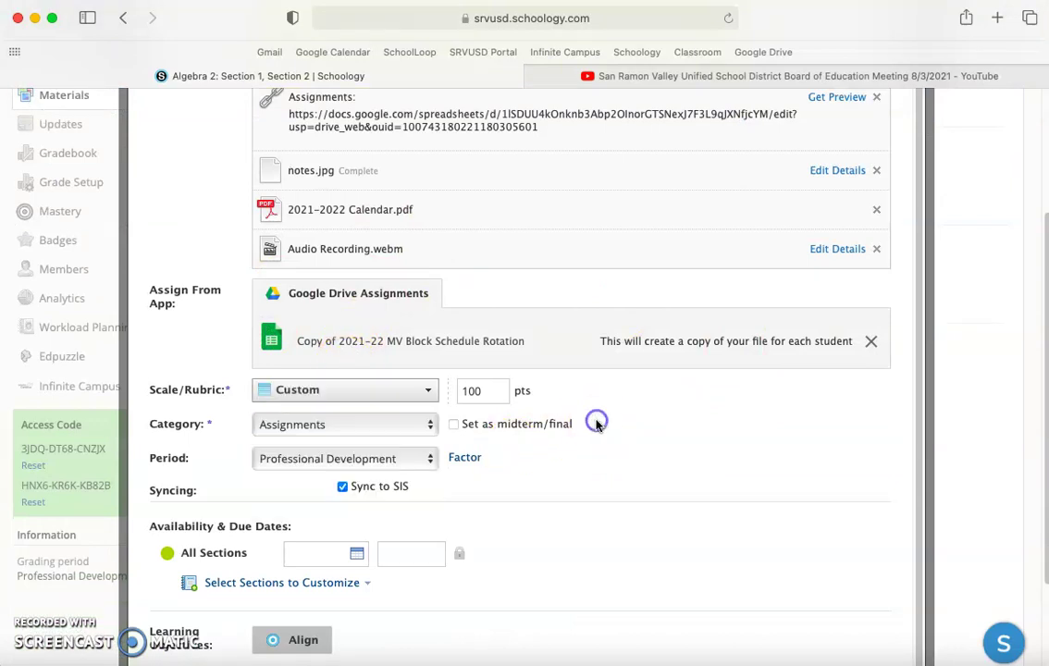
{"action": "left_click", "coordinate": [397, 426]}
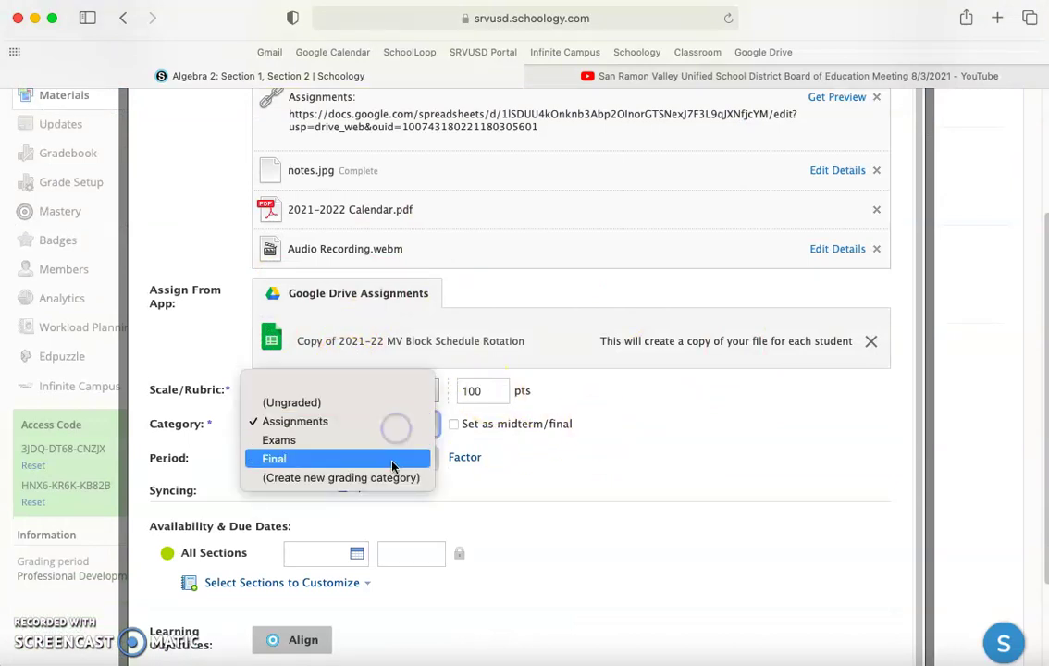
{"action": "key", "text": "Up"}
{"action": "key", "text": "Down"}
{"action": "key", "text": "Down"}
{"action": "key", "text": "Down"}
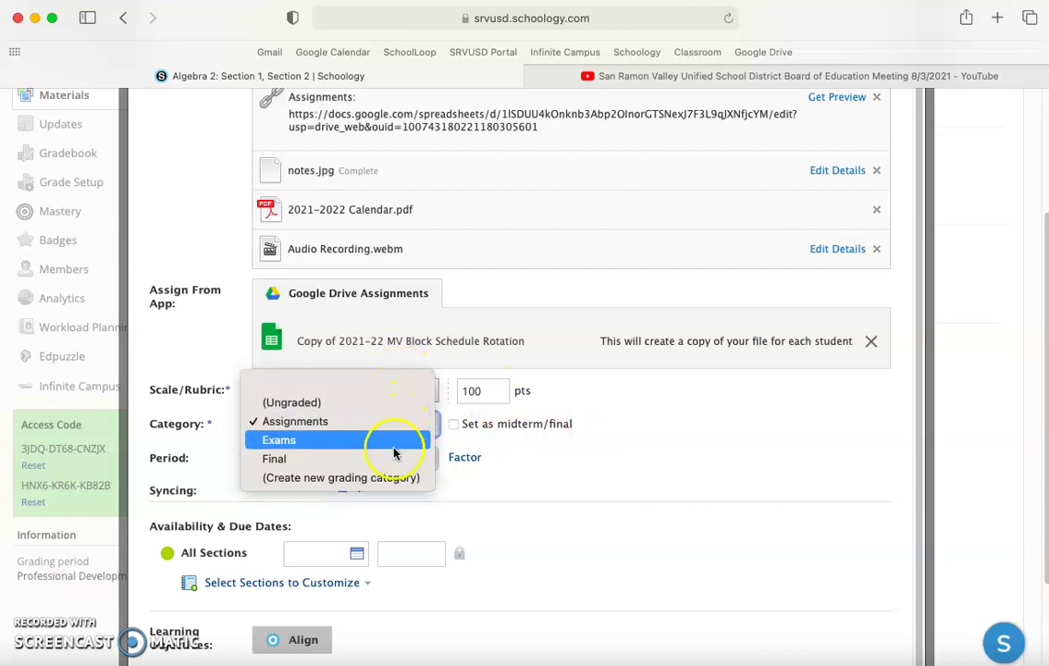
{"action": "left_click", "coordinate": [393, 440]}
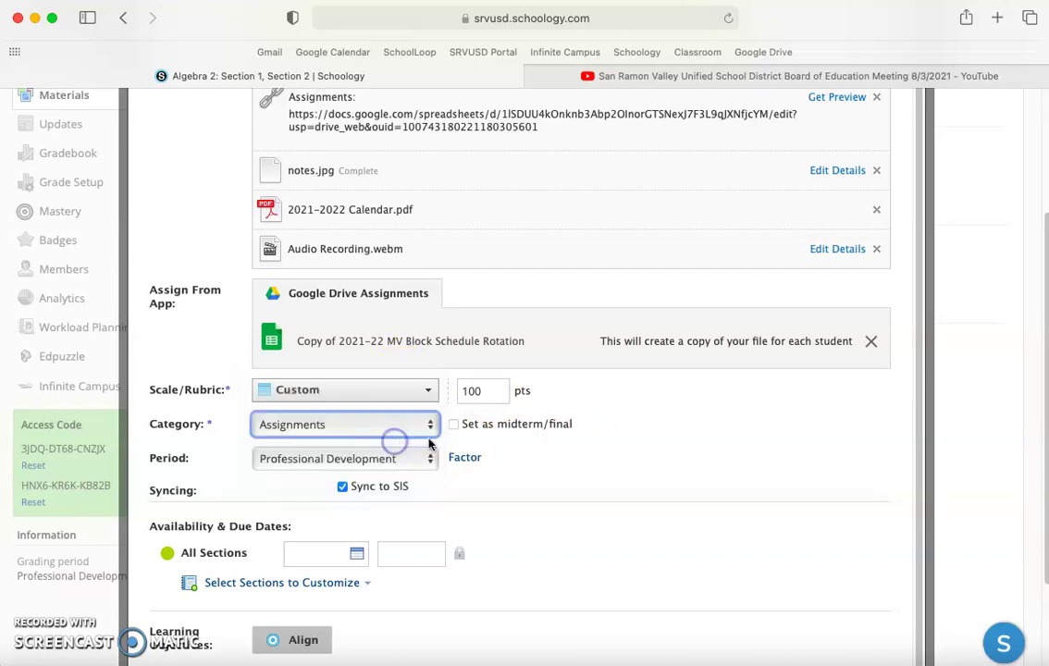
{"action": "scroll", "coordinate": [557, 458], "scroll_direction": "up", "scroll_amount": 3}
{"action": "scroll", "coordinate": [557, 458], "scroll_direction": "down", "scroll_amount": 3}
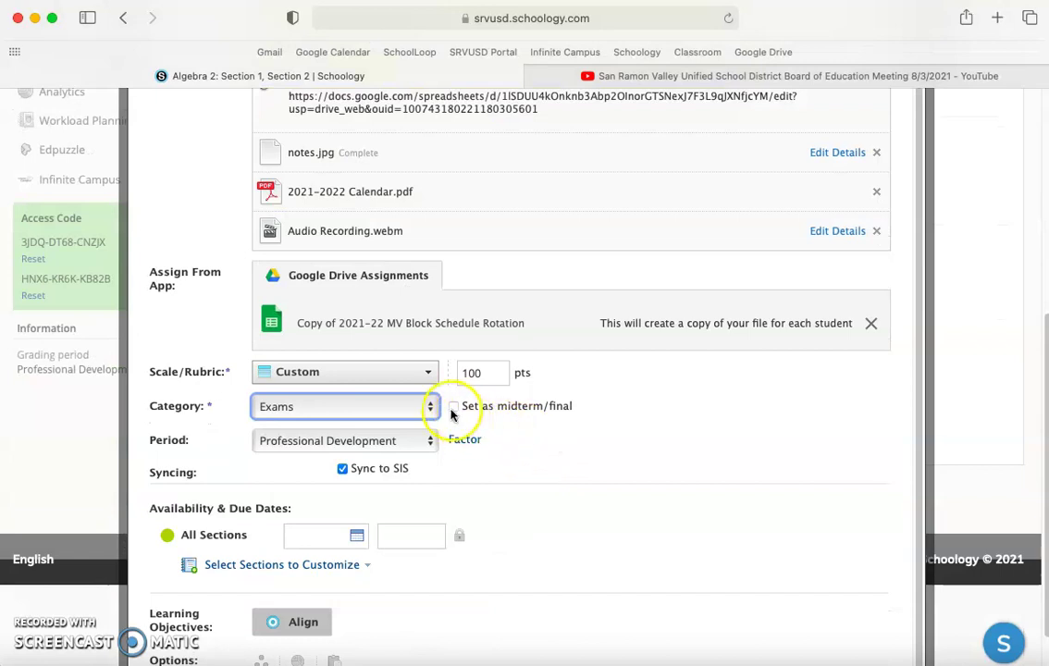
- Keep Professional Development as the grading period and reveal the assignment's Factor setting
{"action": "left_click", "coordinate": [384, 441]}
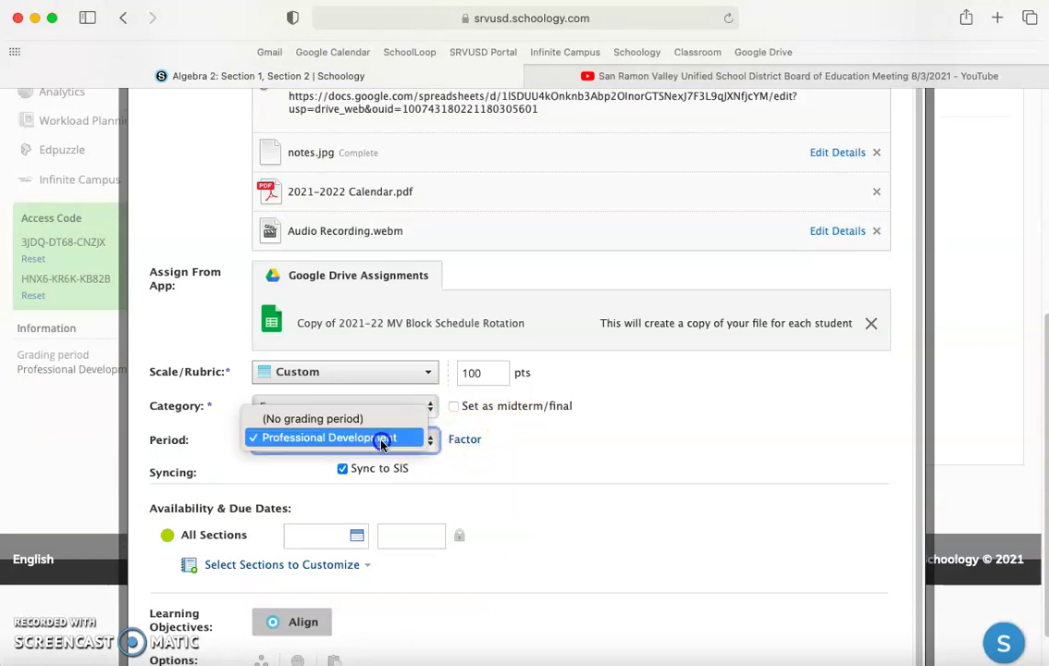
{"action": "left_click", "coordinate": [382, 440]}
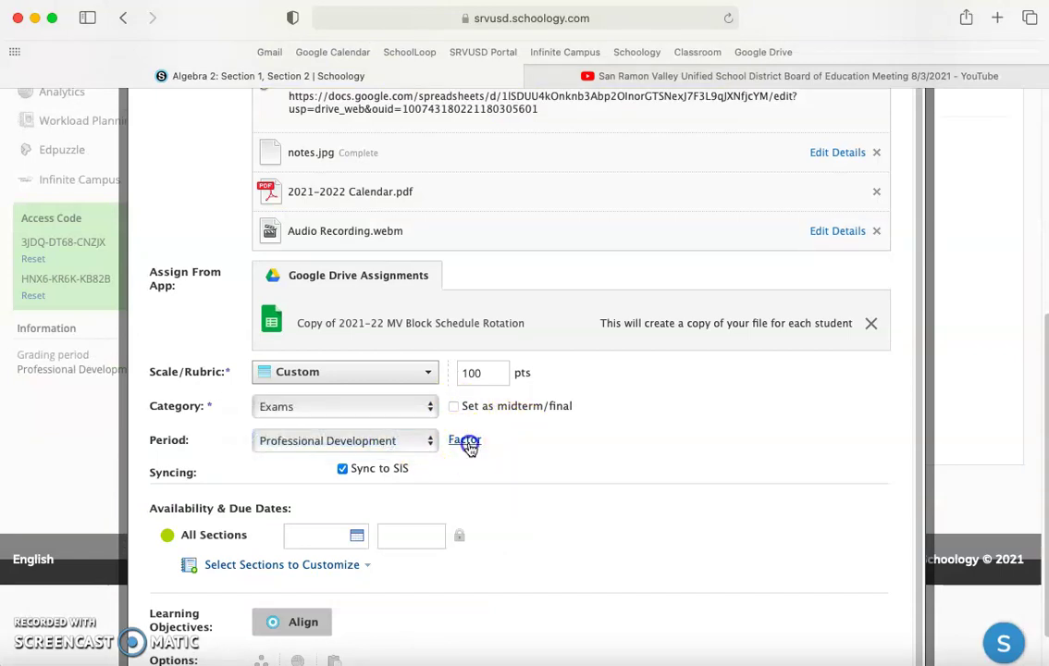
{"action": "scroll", "coordinate": [466, 442], "scroll_direction": "up", "scroll_amount": 5}
{"action": "scroll", "coordinate": [470, 448], "scroll_direction": "down", "scroll_amount": 3}
{"action": "left_click", "coordinate": [314, 542]}
{"action": "scroll", "coordinate": [400, 493], "scroll_direction": "down", "scroll_amount": 3}
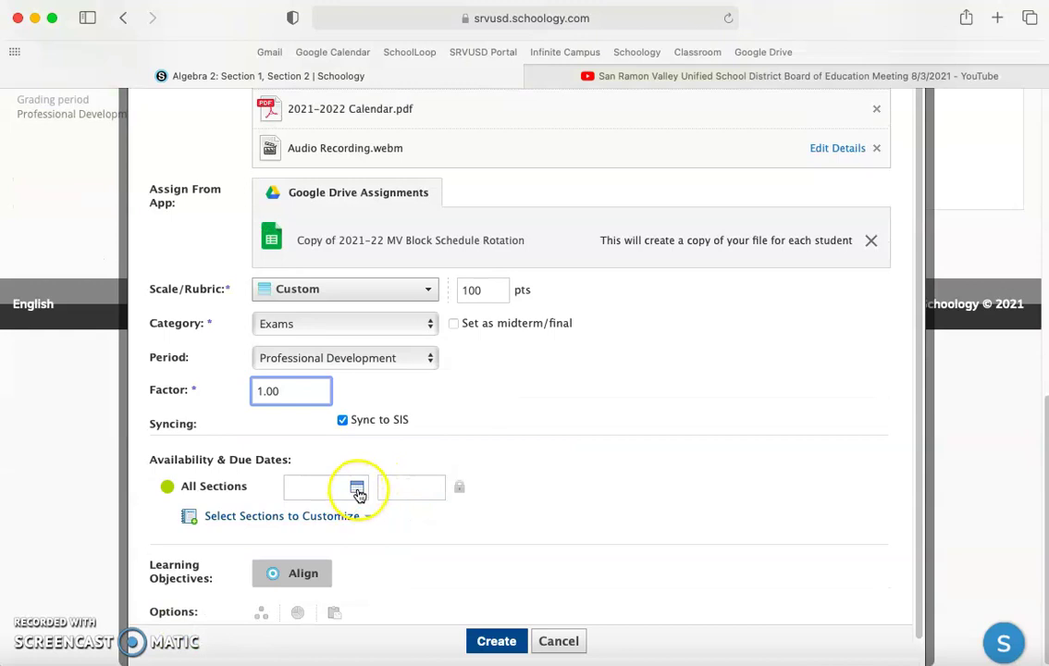
- Set the due date for all sections to 8/20/21, show the lock setting and keep it as Unlocked
{"action": "left_click", "coordinate": [168, 488]}
{"action": "left_click", "coordinate": [168, 488]}
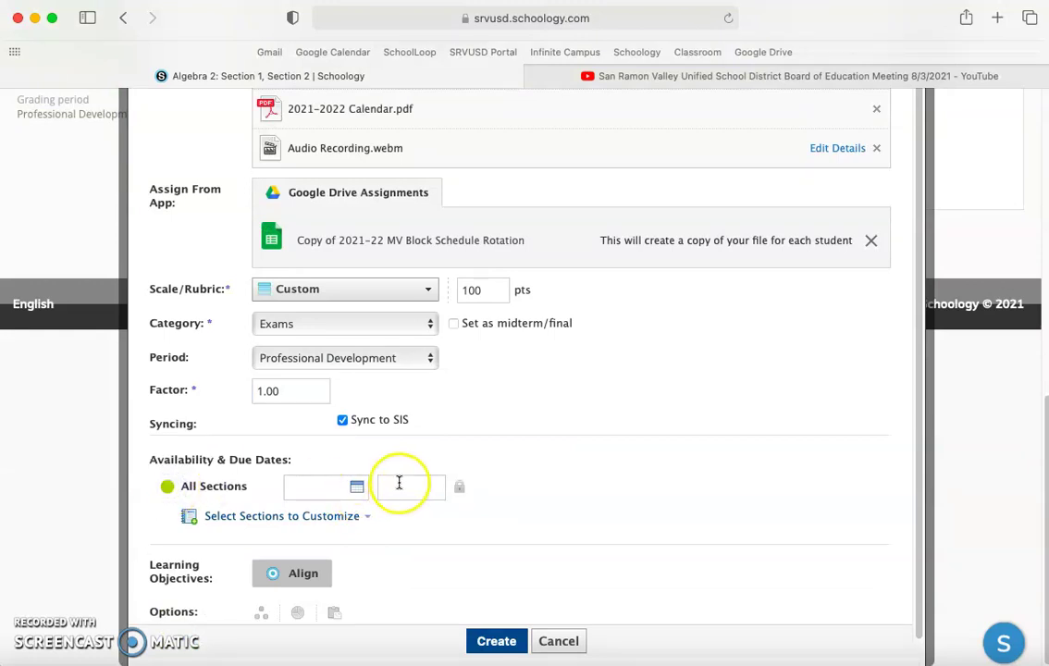
{"action": "left_click", "coordinate": [357, 489]}
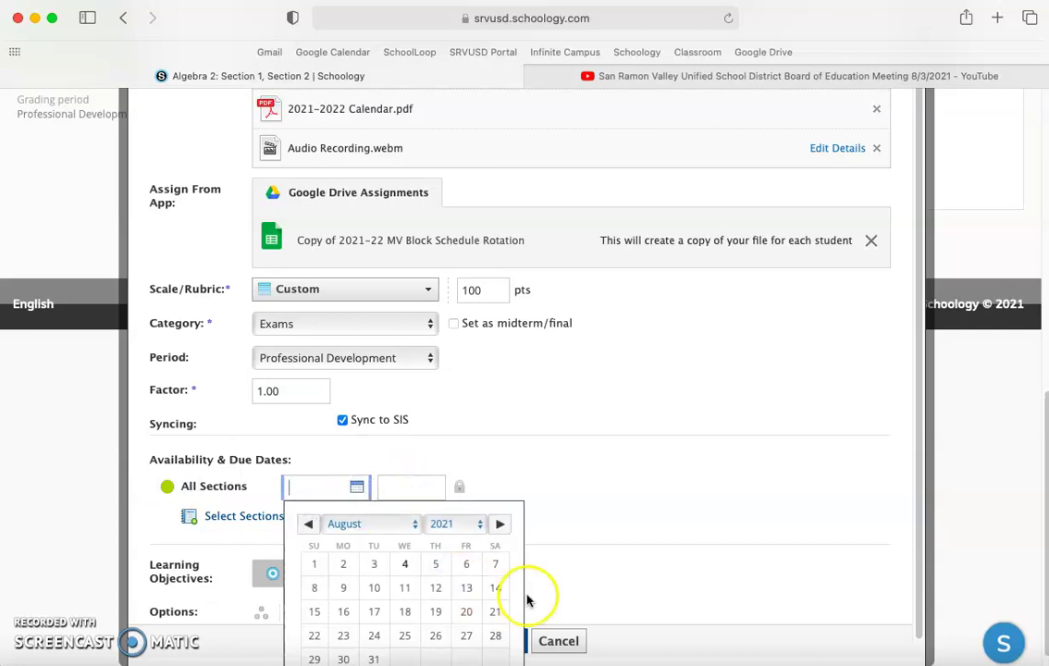
{"action": "left_click", "coordinate": [468, 618]}
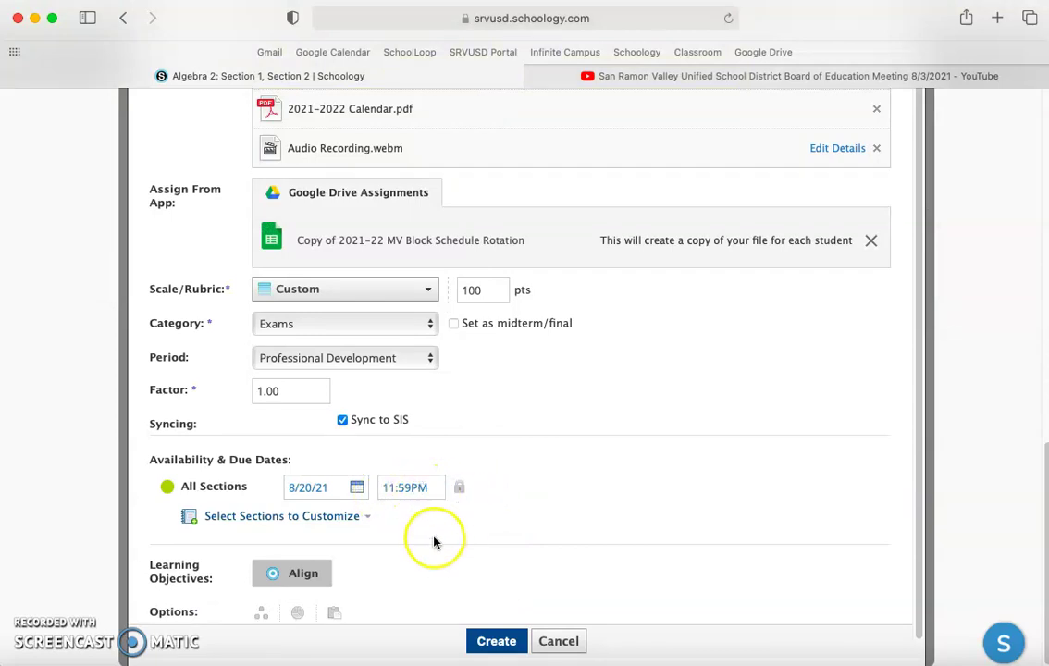
{"action": "left_click", "coordinate": [461, 488]}
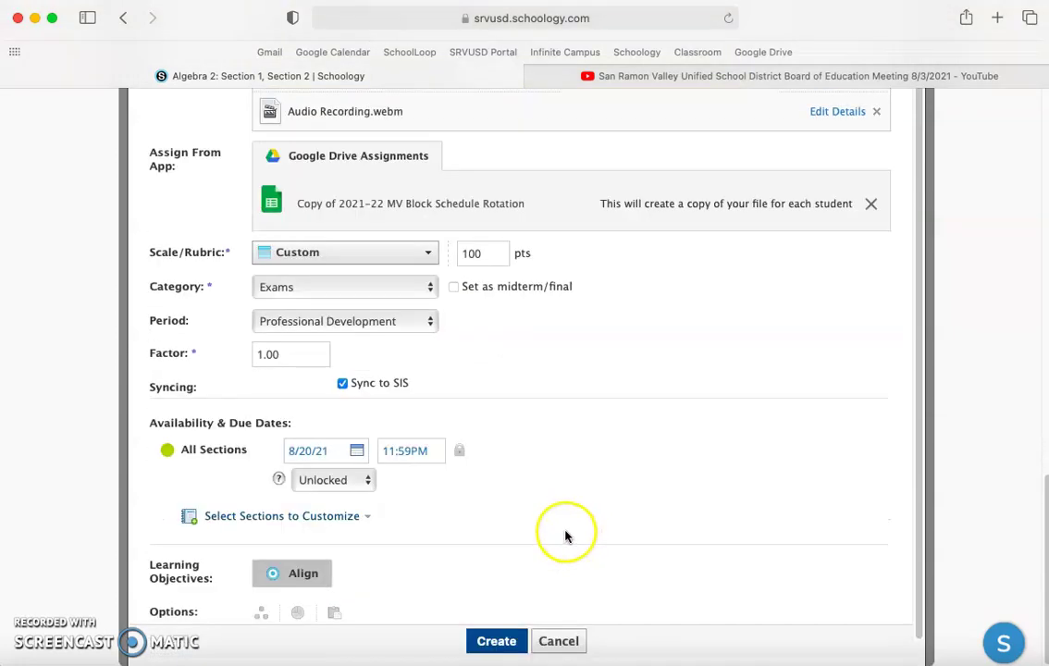
{"action": "left_click", "coordinate": [357, 479]}
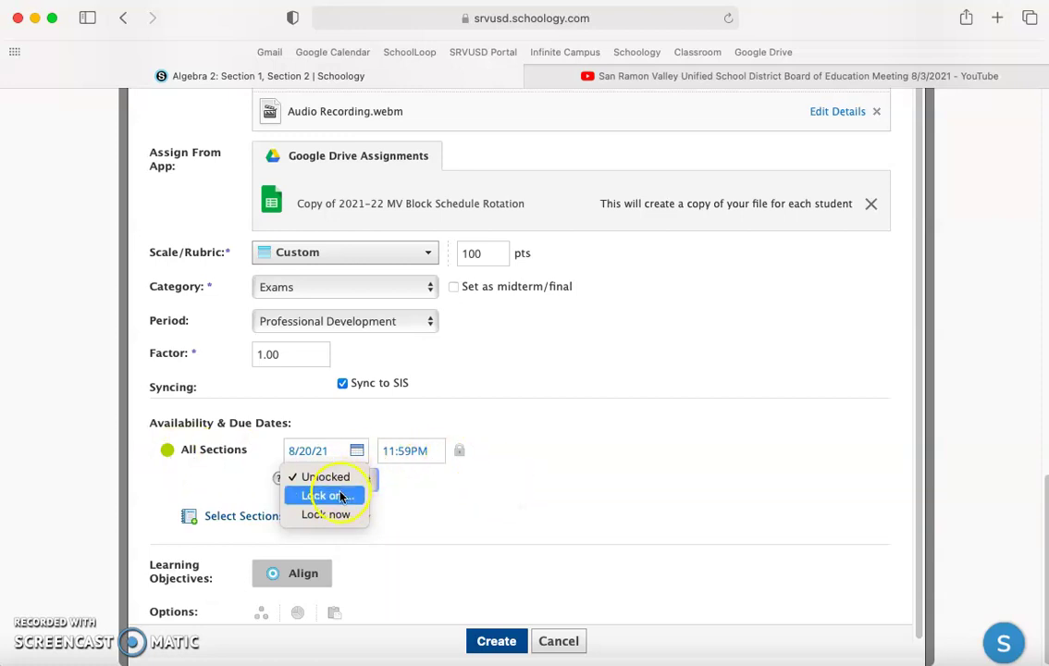
{"action": "left_click", "coordinate": [464, 513]}
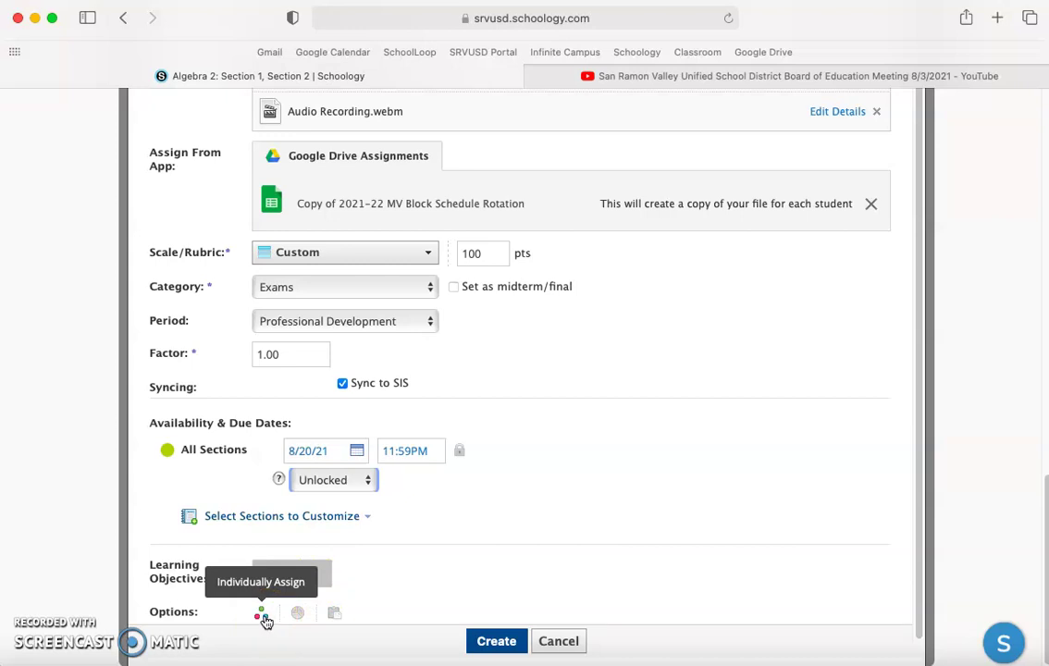
- Create the Homework 10 assignment with the configured settings
{"action": "left_click", "coordinate": [300, 615]}
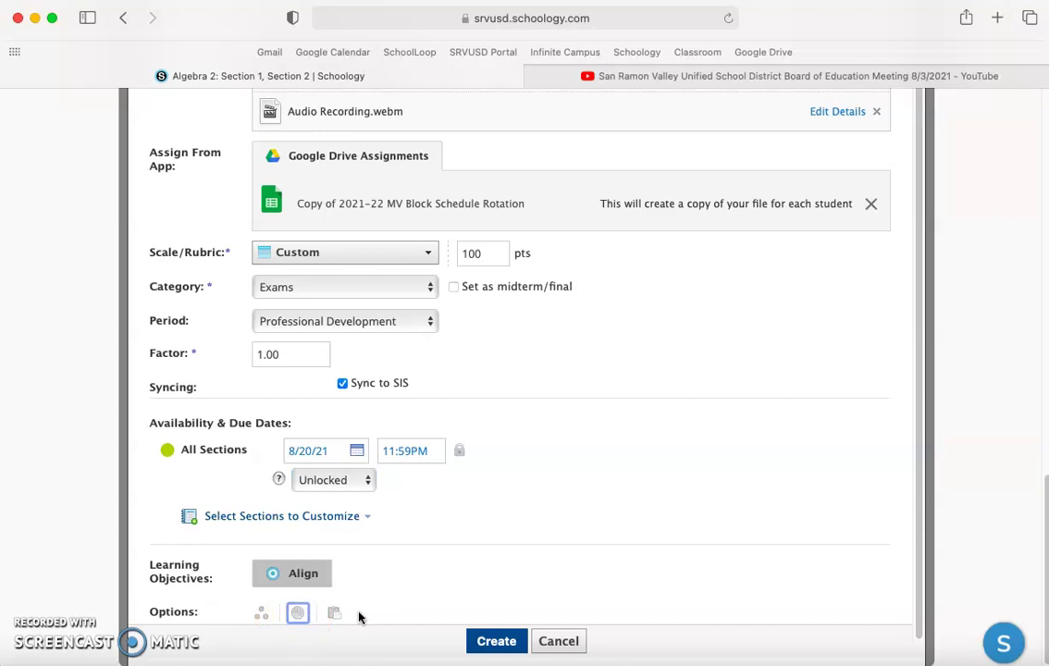
{"action": "left_click", "coordinate": [341, 617]}
{"action": "left_click", "coordinate": [496, 641]}
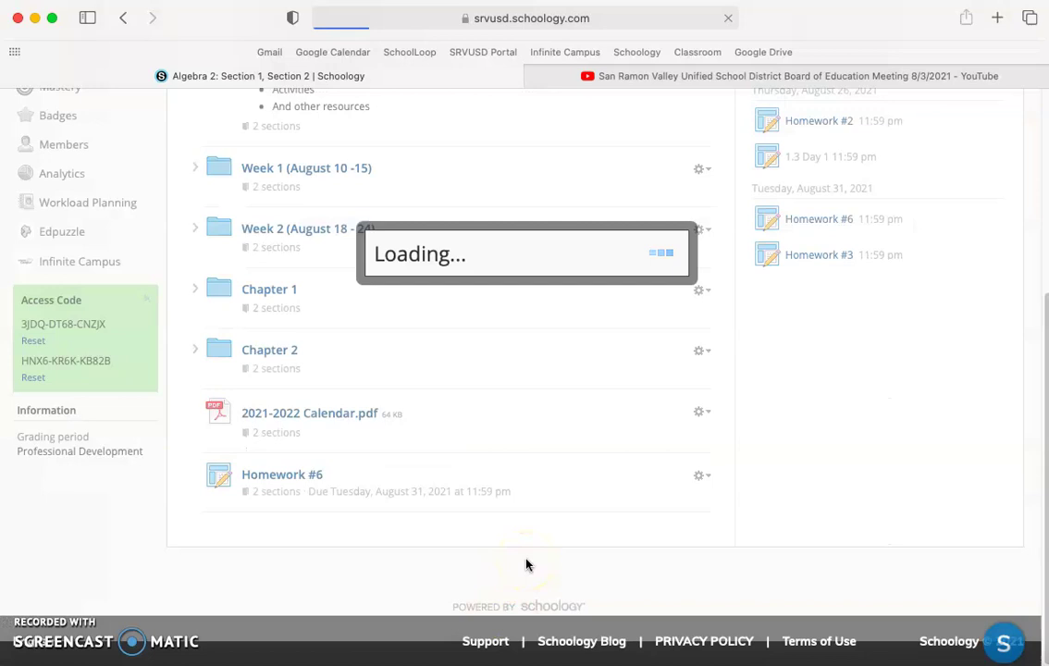
- Open the Homework 10 assignment and examine its due date, description links, embedded media, spreadsheet and attachments
{"action": "scroll", "coordinate": [526, 560], "scroll_direction": "down", "scroll_amount": 5}
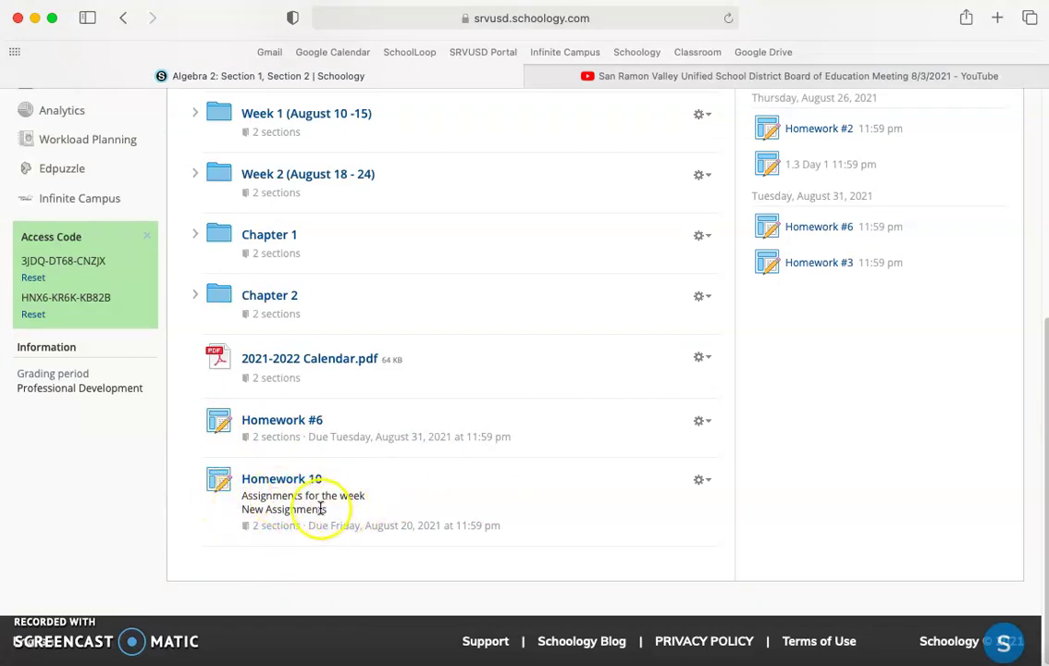
{"action": "left_click", "coordinate": [262, 488]}
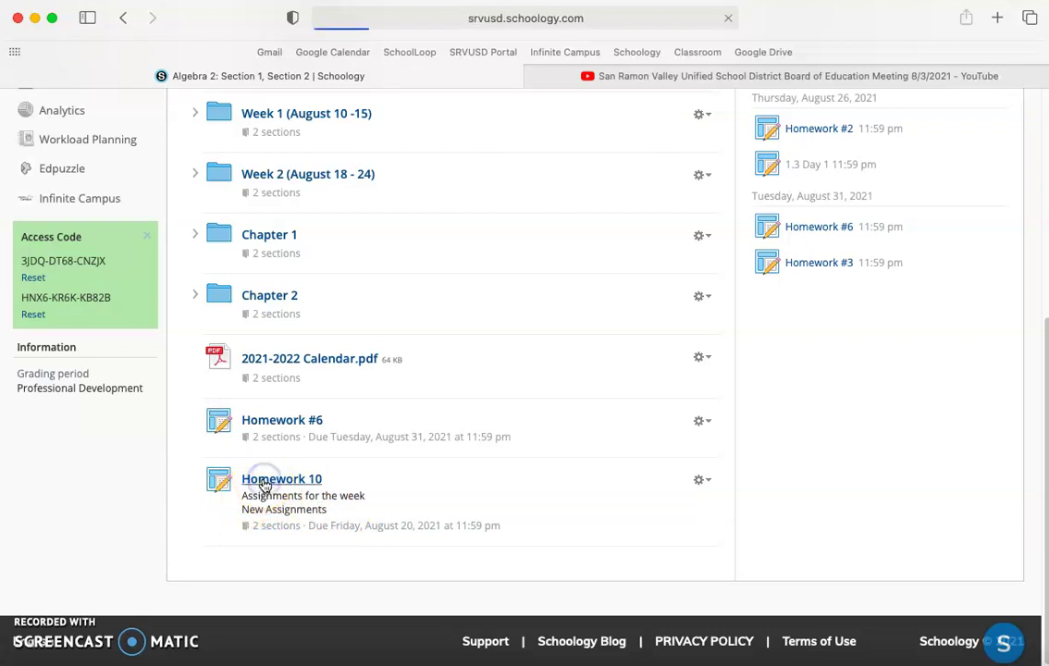
{"action": "scroll", "coordinate": [430, 439], "scroll_direction": "down", "scroll_amount": 5}
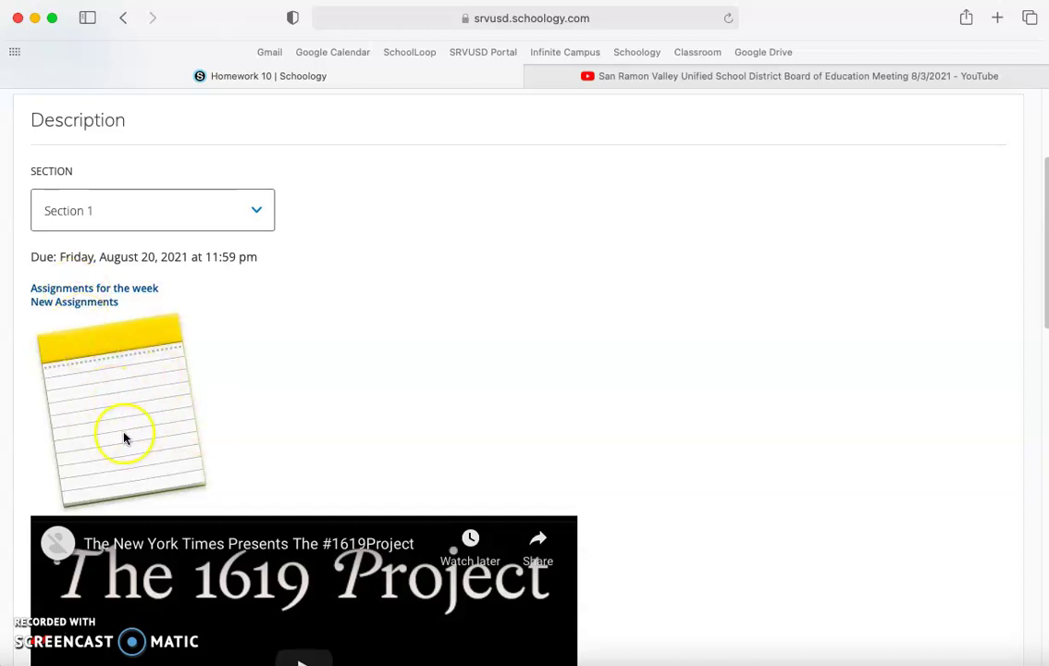
{"action": "scroll", "coordinate": [756, 358], "scroll_direction": "down", "scroll_amount": 6}
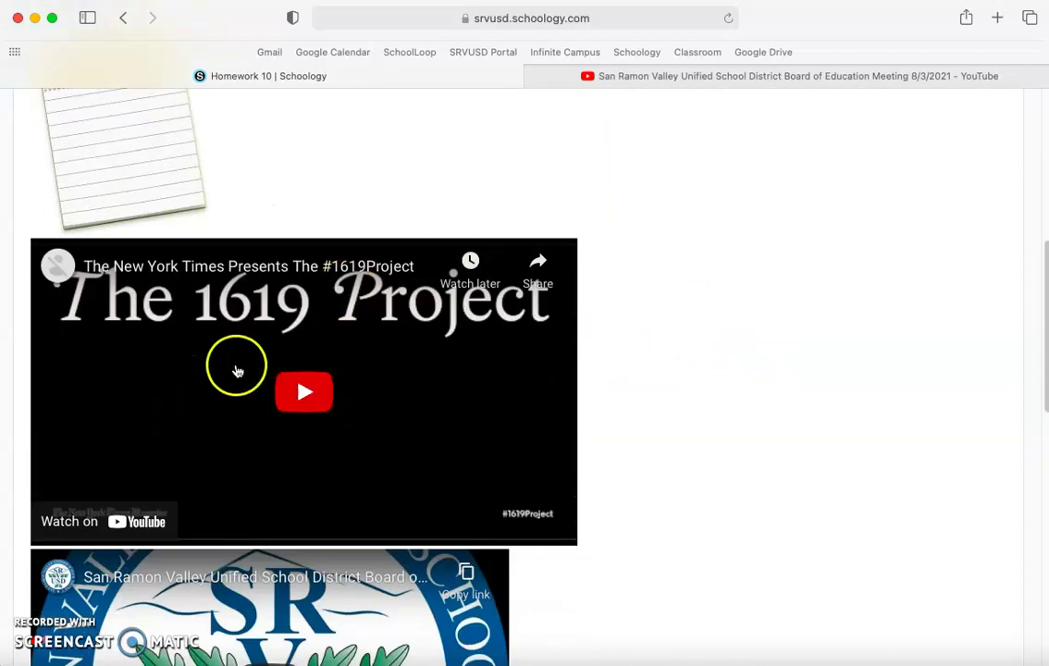
{"action": "scroll", "coordinate": [690, 356], "scroll_direction": "down", "scroll_amount": 10}
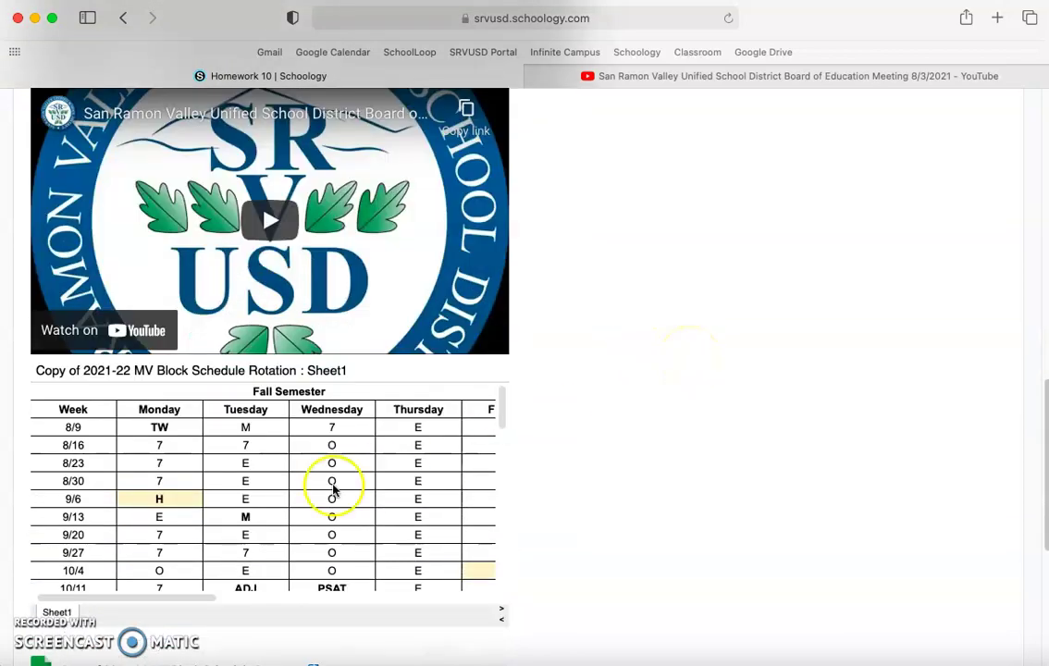
{"action": "scroll", "coordinate": [331, 488], "scroll_direction": "down", "scroll_amount": 5}
{"action": "scroll", "coordinate": [323, 488], "scroll_direction": "up", "scroll_amount": 15}
{"action": "scroll", "coordinate": [327, 490], "scroll_direction": "down", "scroll_amount": 12}
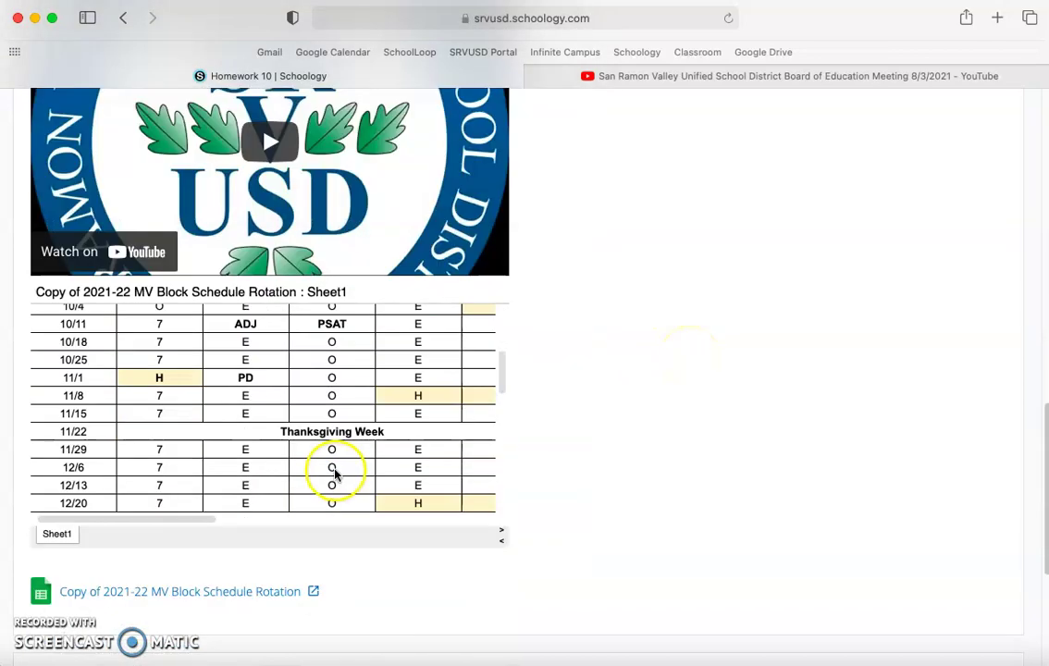
{"action": "scroll", "coordinate": [334, 473], "scroll_direction": "down", "scroll_amount": 5}
{"action": "scroll", "coordinate": [335, 471], "scroll_direction": "up", "scroll_amount": 8}
{"action": "scroll", "coordinate": [613, 462], "scroll_direction": "down", "scroll_amount": 1}
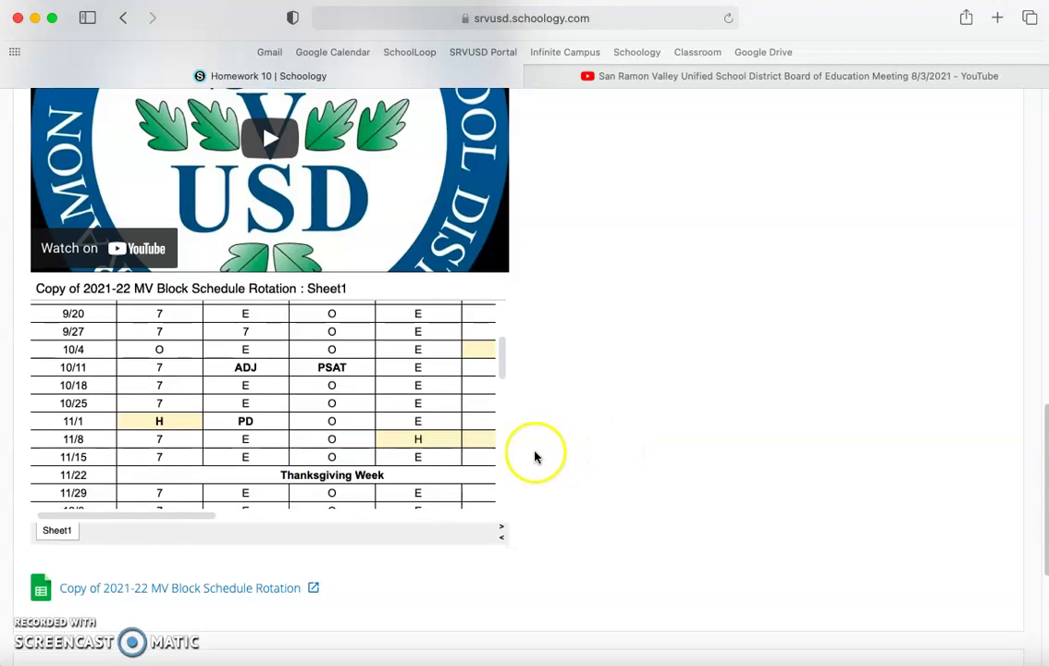
{"action": "scroll", "coordinate": [592, 462], "scroll_direction": "down", "scroll_amount": 5}
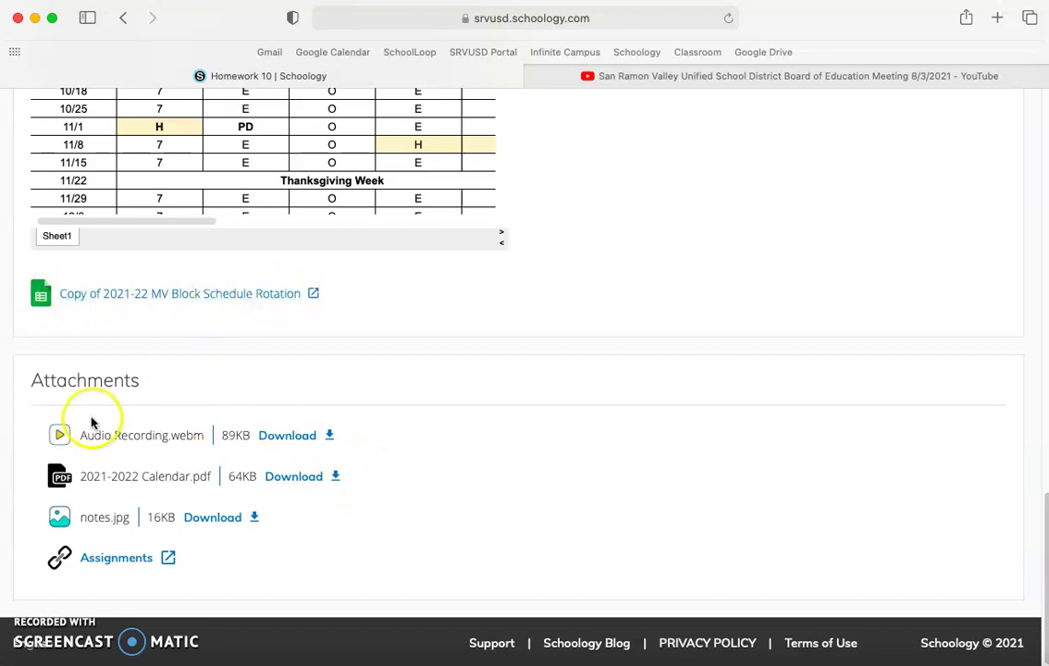
{"action": "scroll", "coordinate": [518, 466], "scroll_direction": "up", "scroll_amount": 5}
{"action": "scroll", "coordinate": [524, 464], "scroll_direction": "up", "scroll_amount": 10}
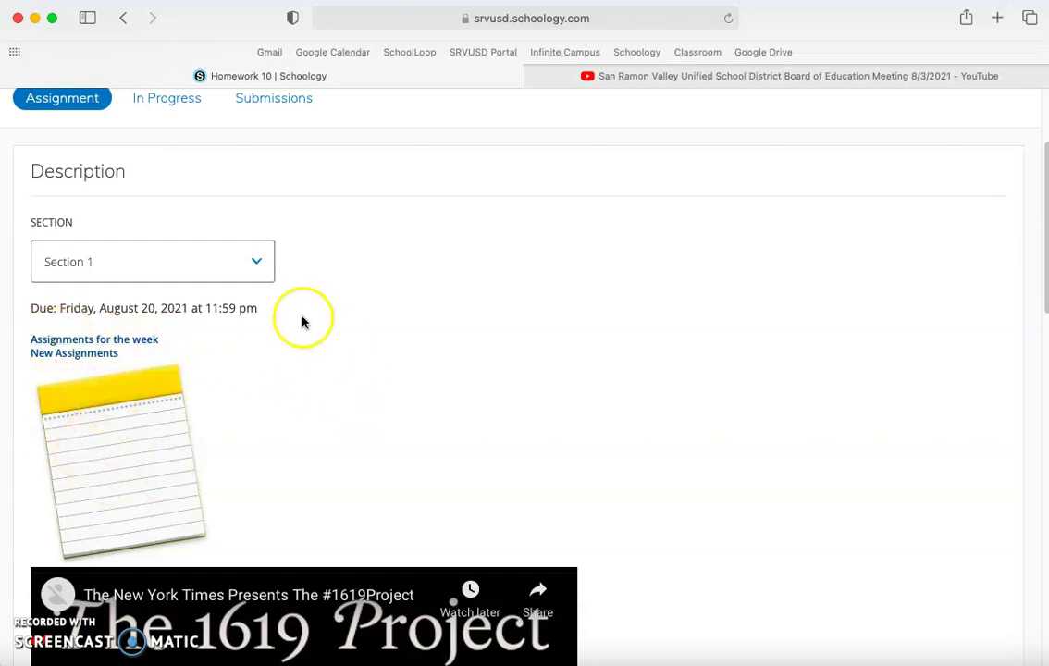
- Show the section choices in the Homework 10 description and view the assignment's in-progress work
{"action": "left_click", "coordinate": [243, 267]}
{"action": "left_click", "coordinate": [232, 272]}
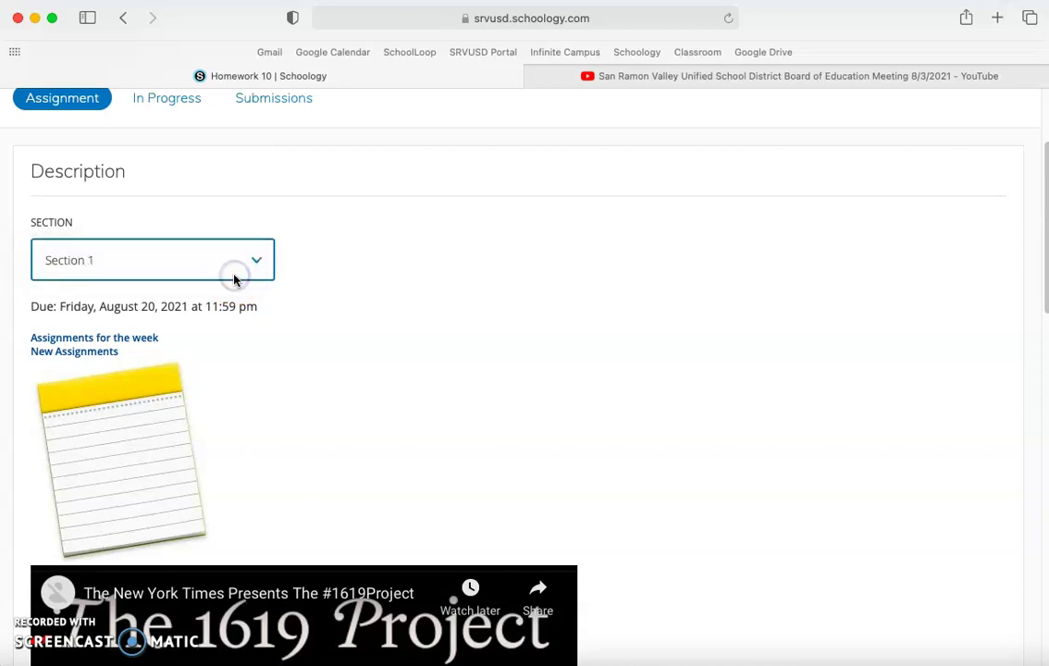
{"action": "scroll", "coordinate": [409, 321], "scroll_direction": "up", "scroll_amount": 3}
{"action": "left_click", "coordinate": [170, 270]}
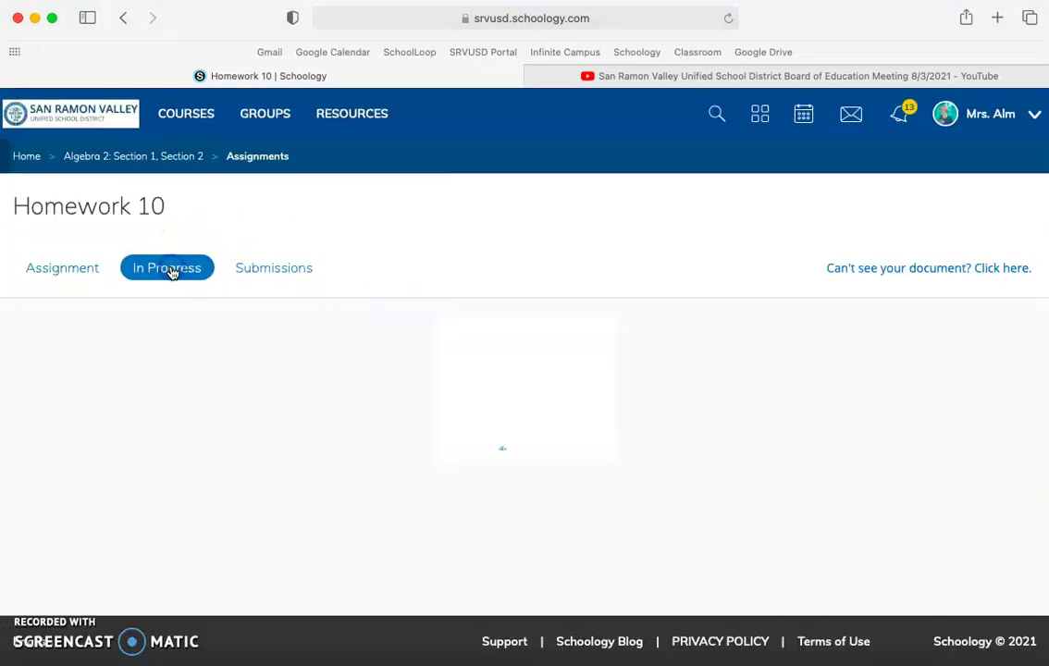
- View the Homework 10 submissions and show the available filter options without choosing one
{"action": "left_click", "coordinate": [289, 279]}
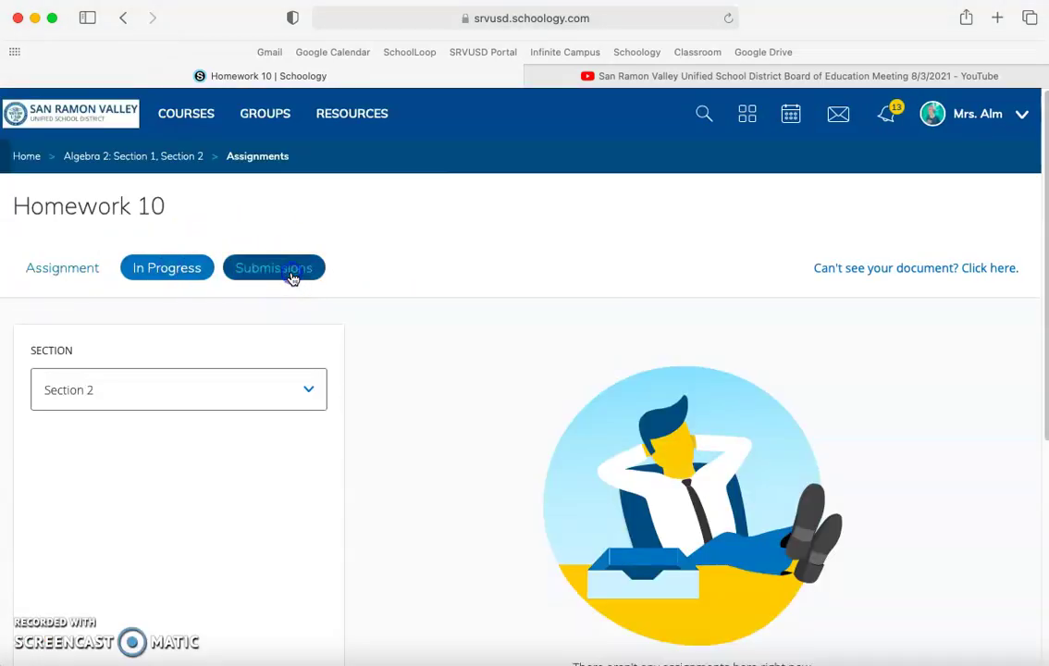
{"action": "left_click", "coordinate": [222, 466]}
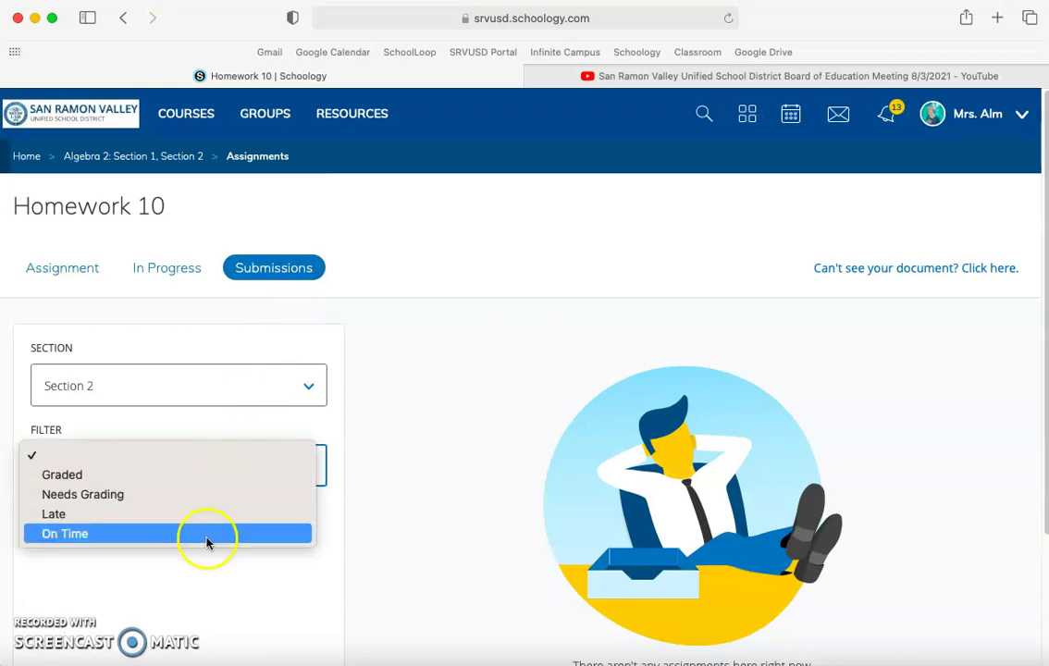
{"action": "left_click", "coordinate": [365, 285]}
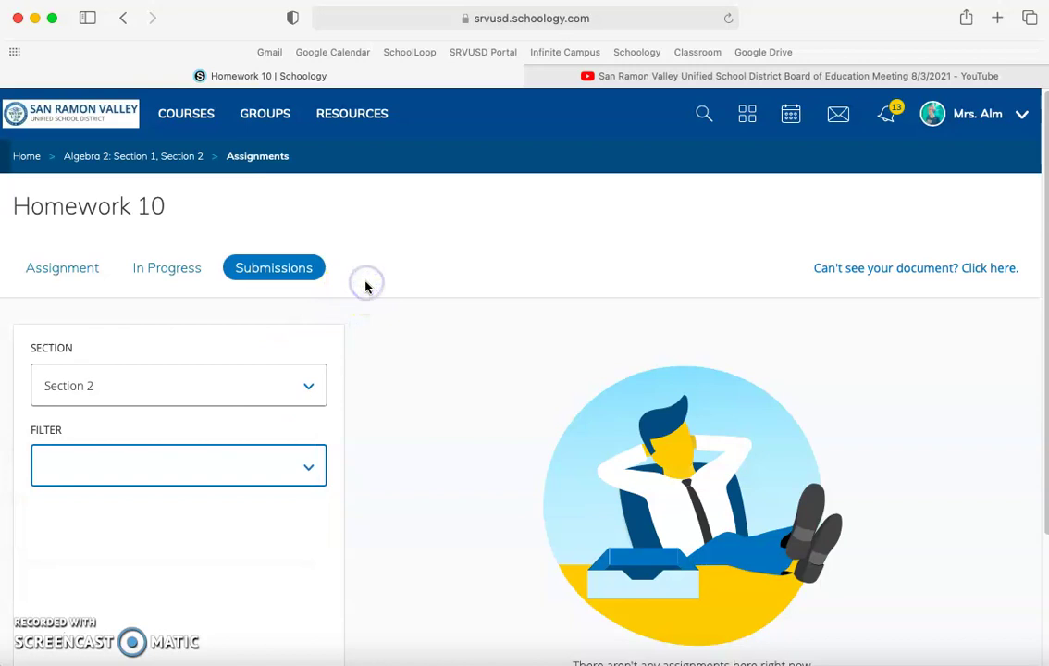
{"action": "left_click", "coordinate": [35, 628]}
- Return to the Algebra 2 course materials and move Homework 10 into the Chapter 1 folder, directly below Chapter 1 Notes
{"action": "left_click", "coordinate": [152, 157]}
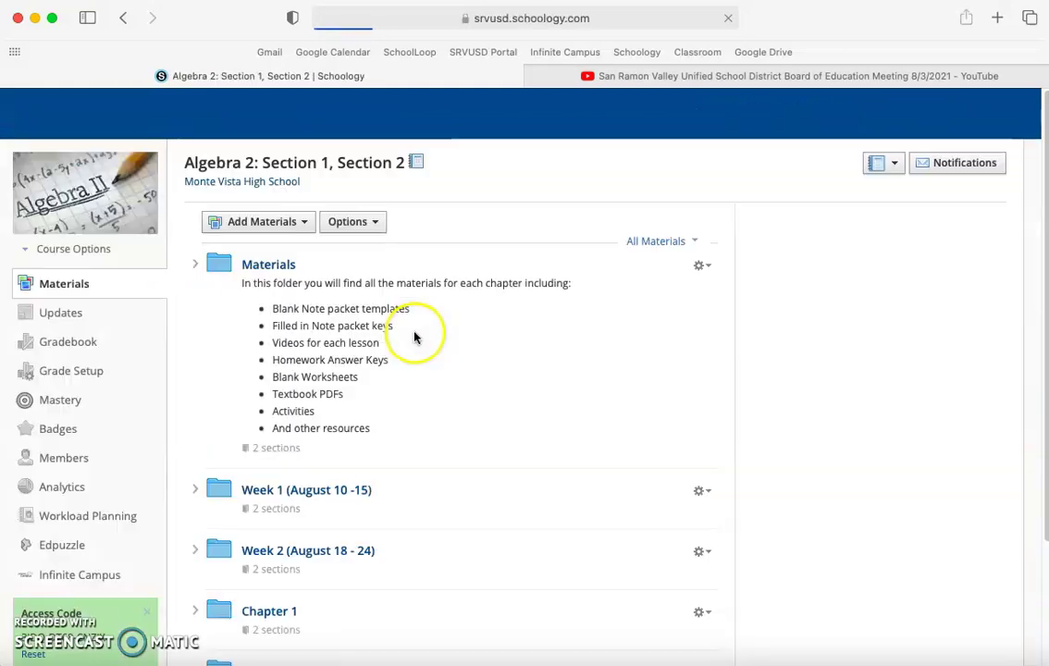
{"action": "scroll", "coordinate": [418, 336], "scroll_direction": "down", "scroll_amount": 3}
{"action": "scroll", "coordinate": [416, 338], "scroll_direction": "down", "scroll_amount": 3}
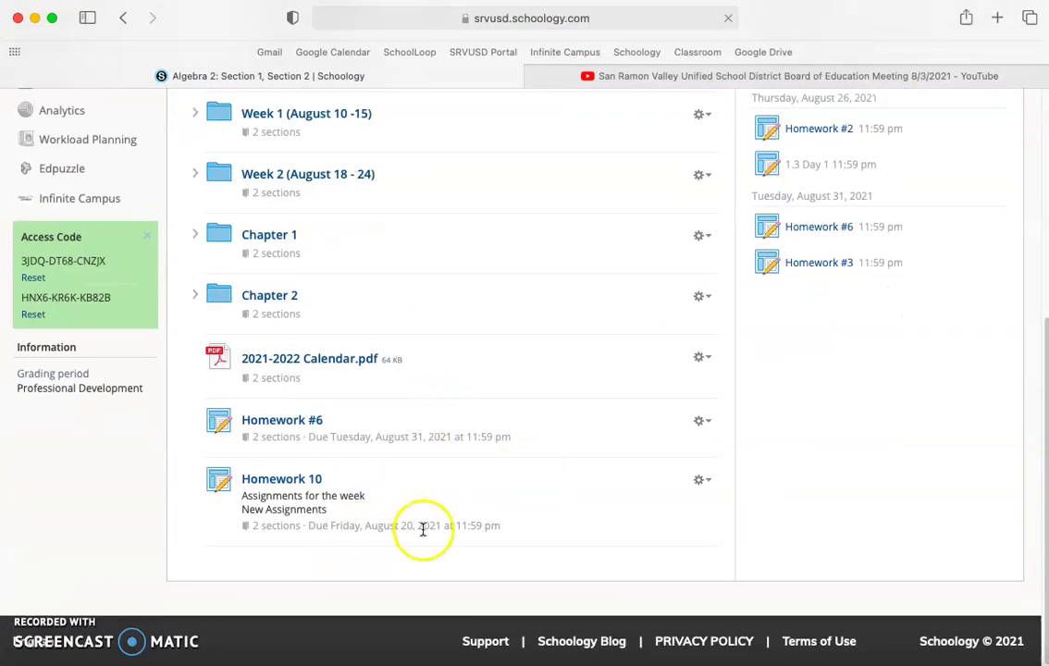
{"action": "scroll", "coordinate": [418, 527], "scroll_direction": "up", "scroll_amount": 5}
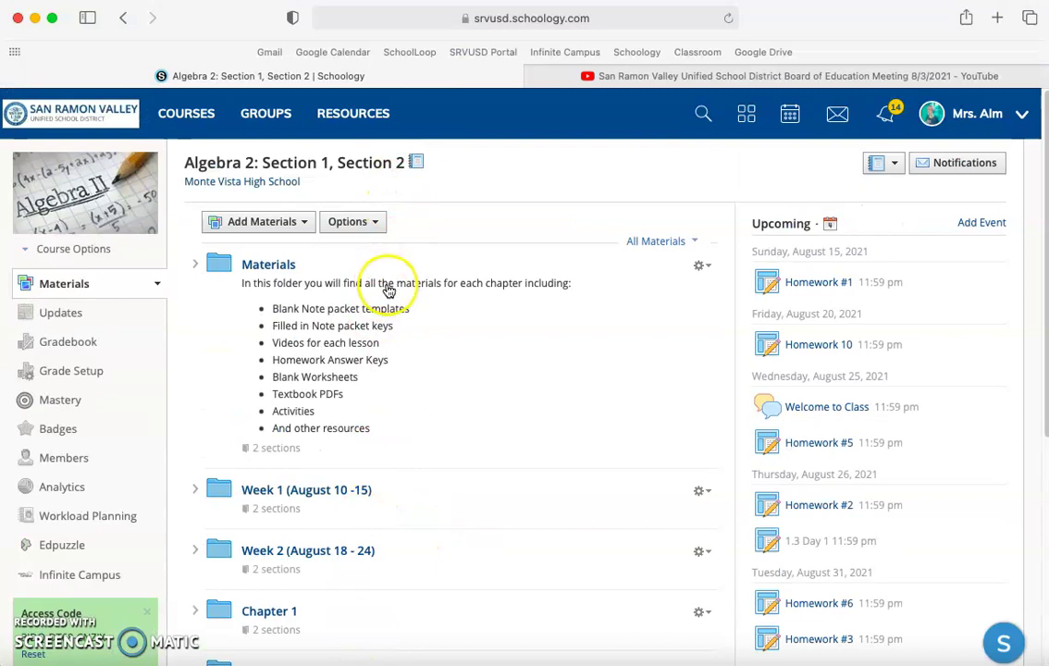
{"action": "scroll", "coordinate": [390, 277], "scroll_direction": "down", "scroll_amount": 5}
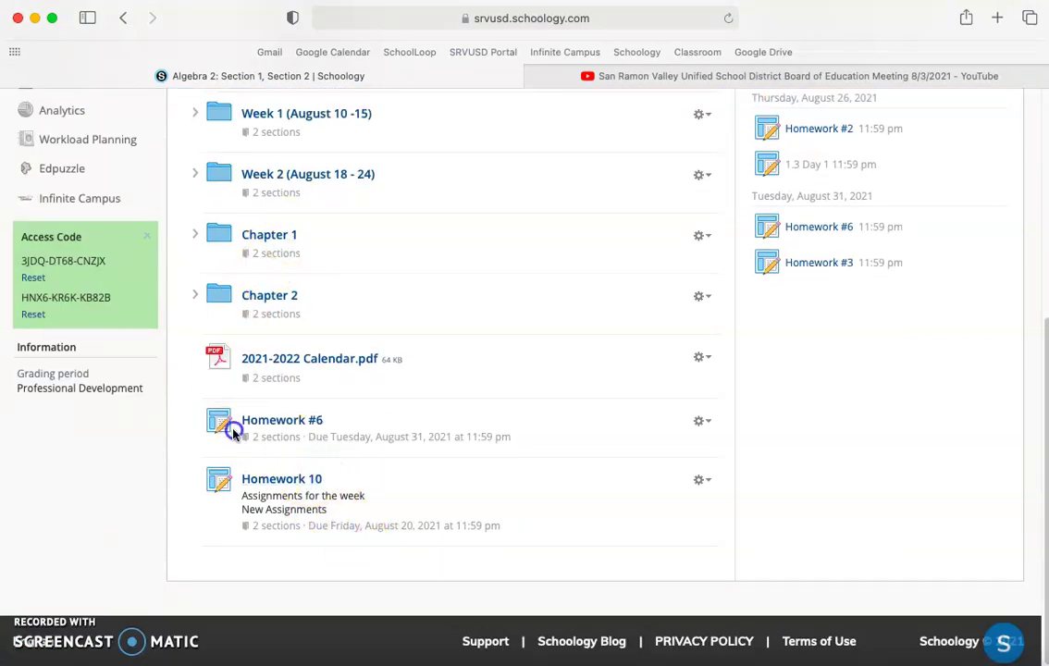
{"action": "left_click_drag", "start_coordinate": [234, 416], "coordinate": [343, 368]}
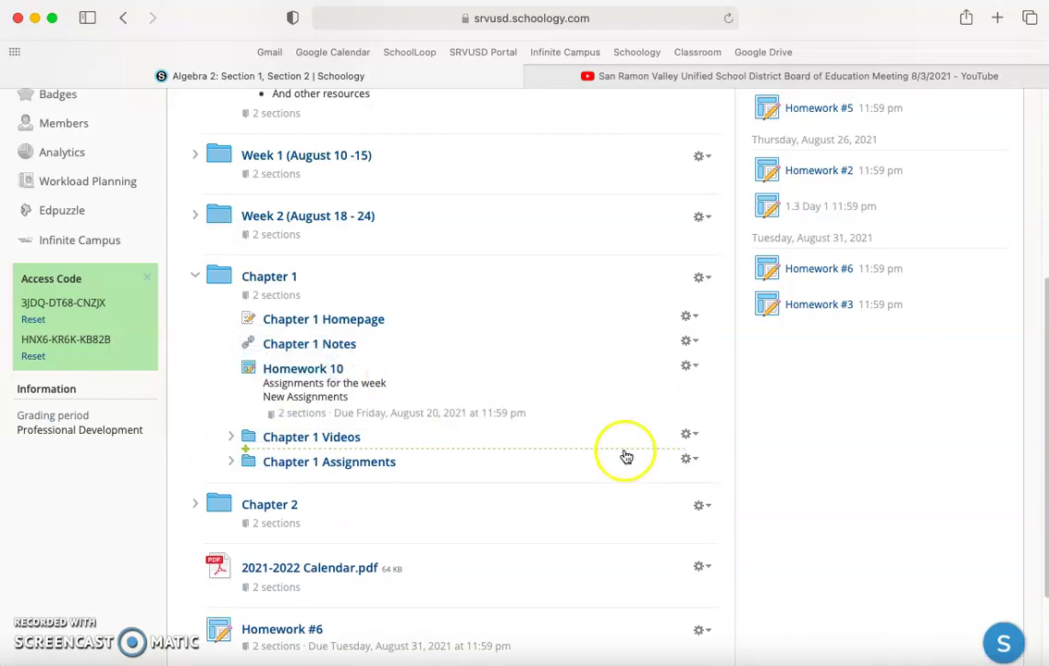